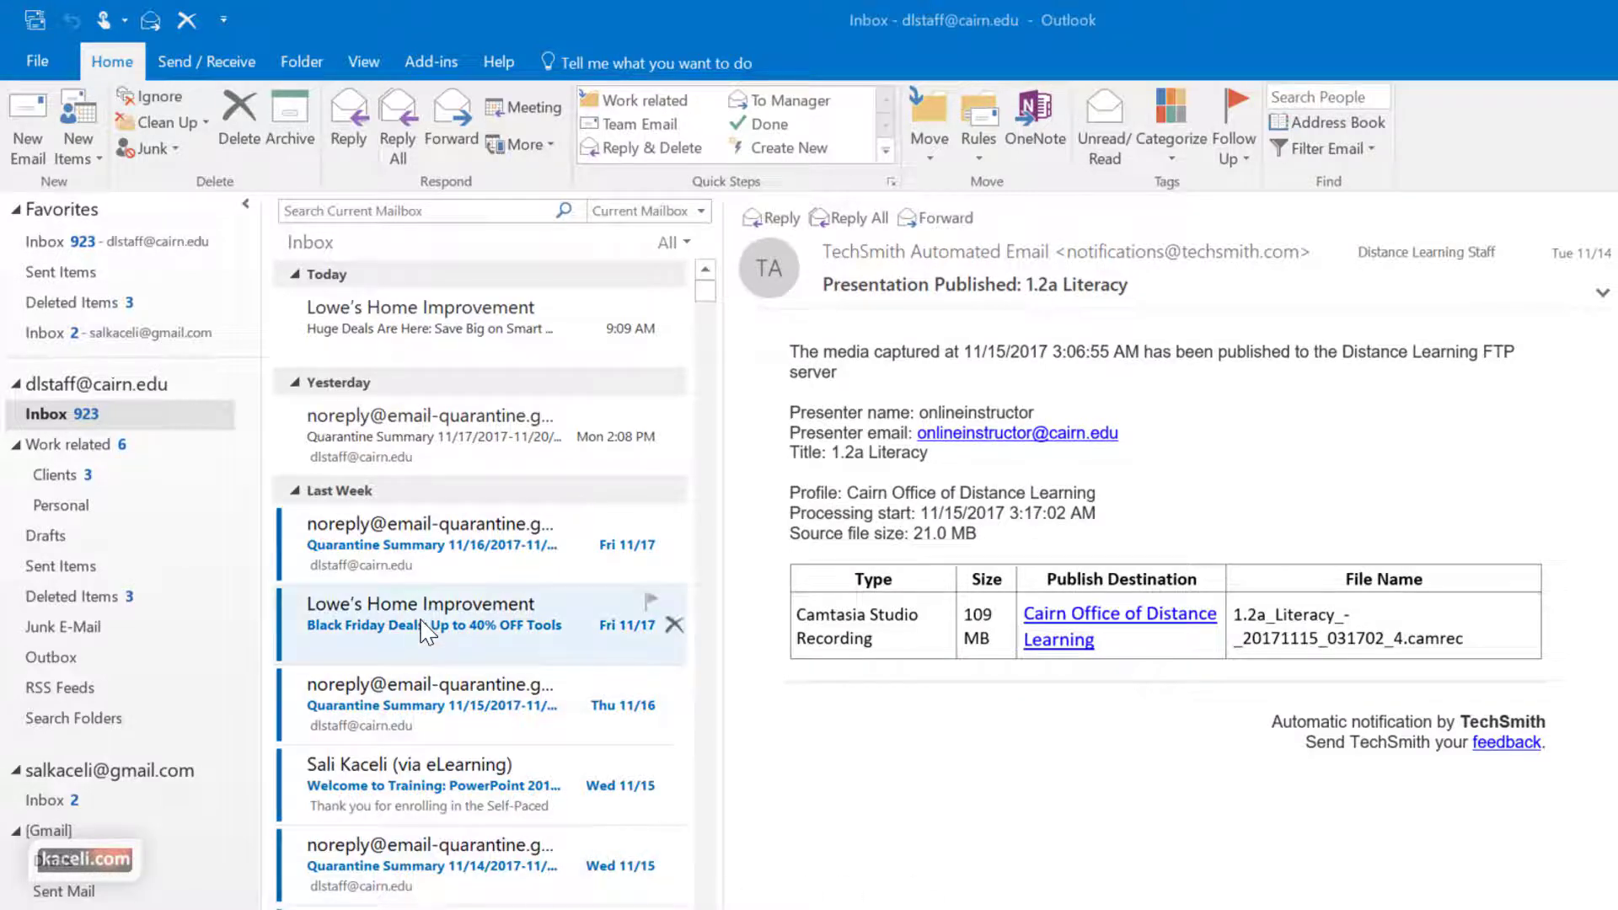
- Create a rule that always moves Lowe's Home Improvement mail to Junk E-Mail, and run it on existing mail
scroll(422, 641, "down", 3)
scroll(421, 657, "up", 3)
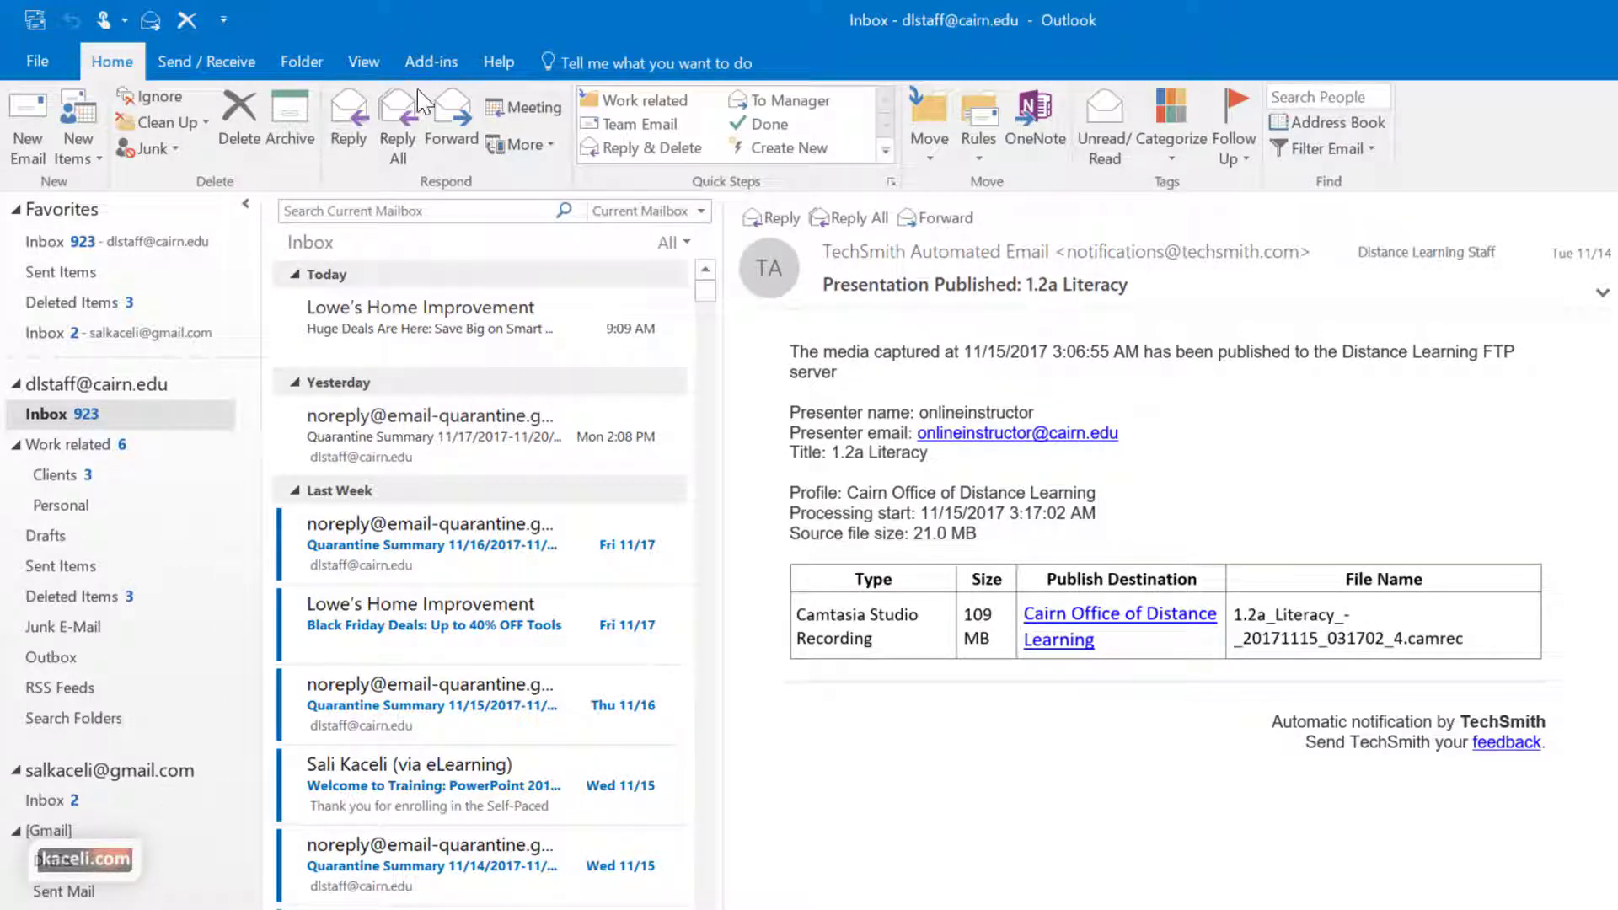
left_click(978, 134)
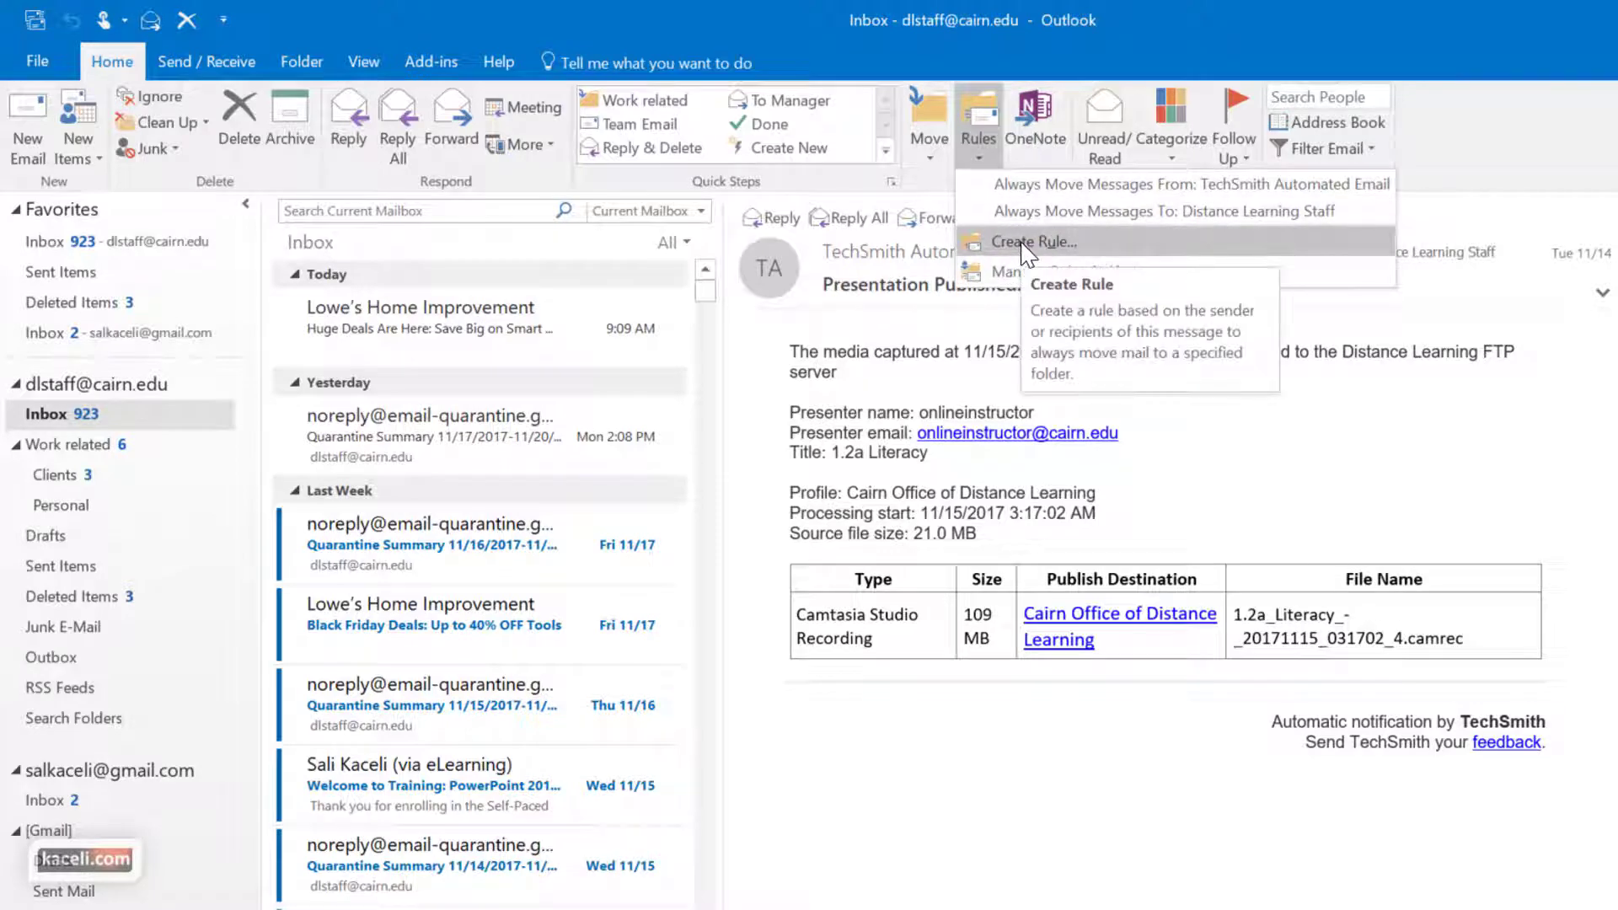
key("Escape")
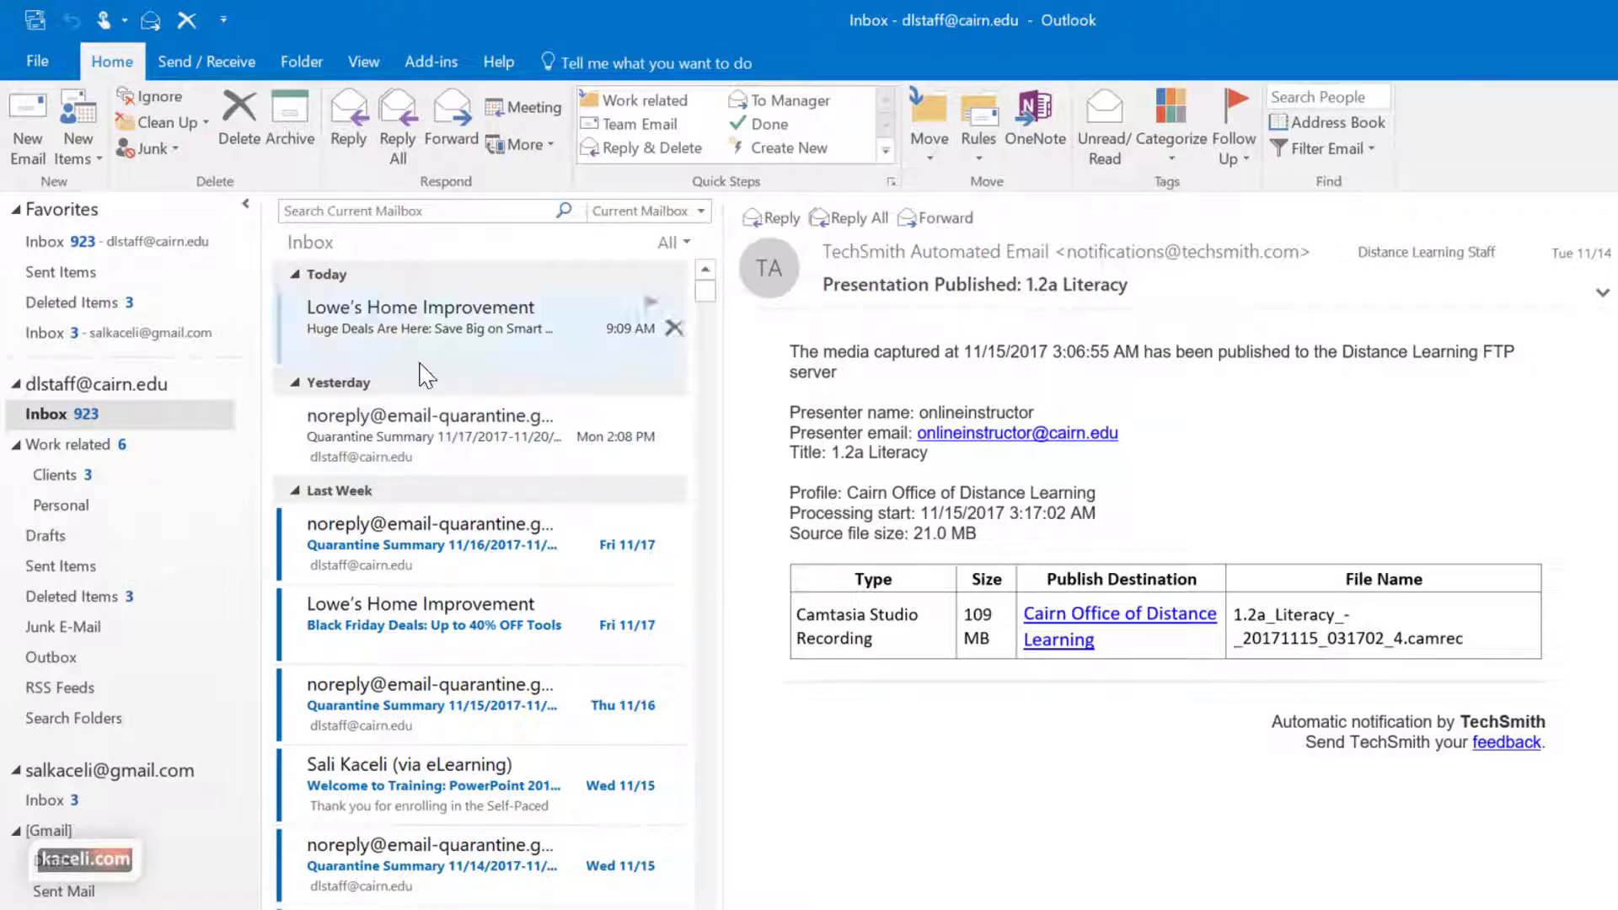
left_click(405, 331)
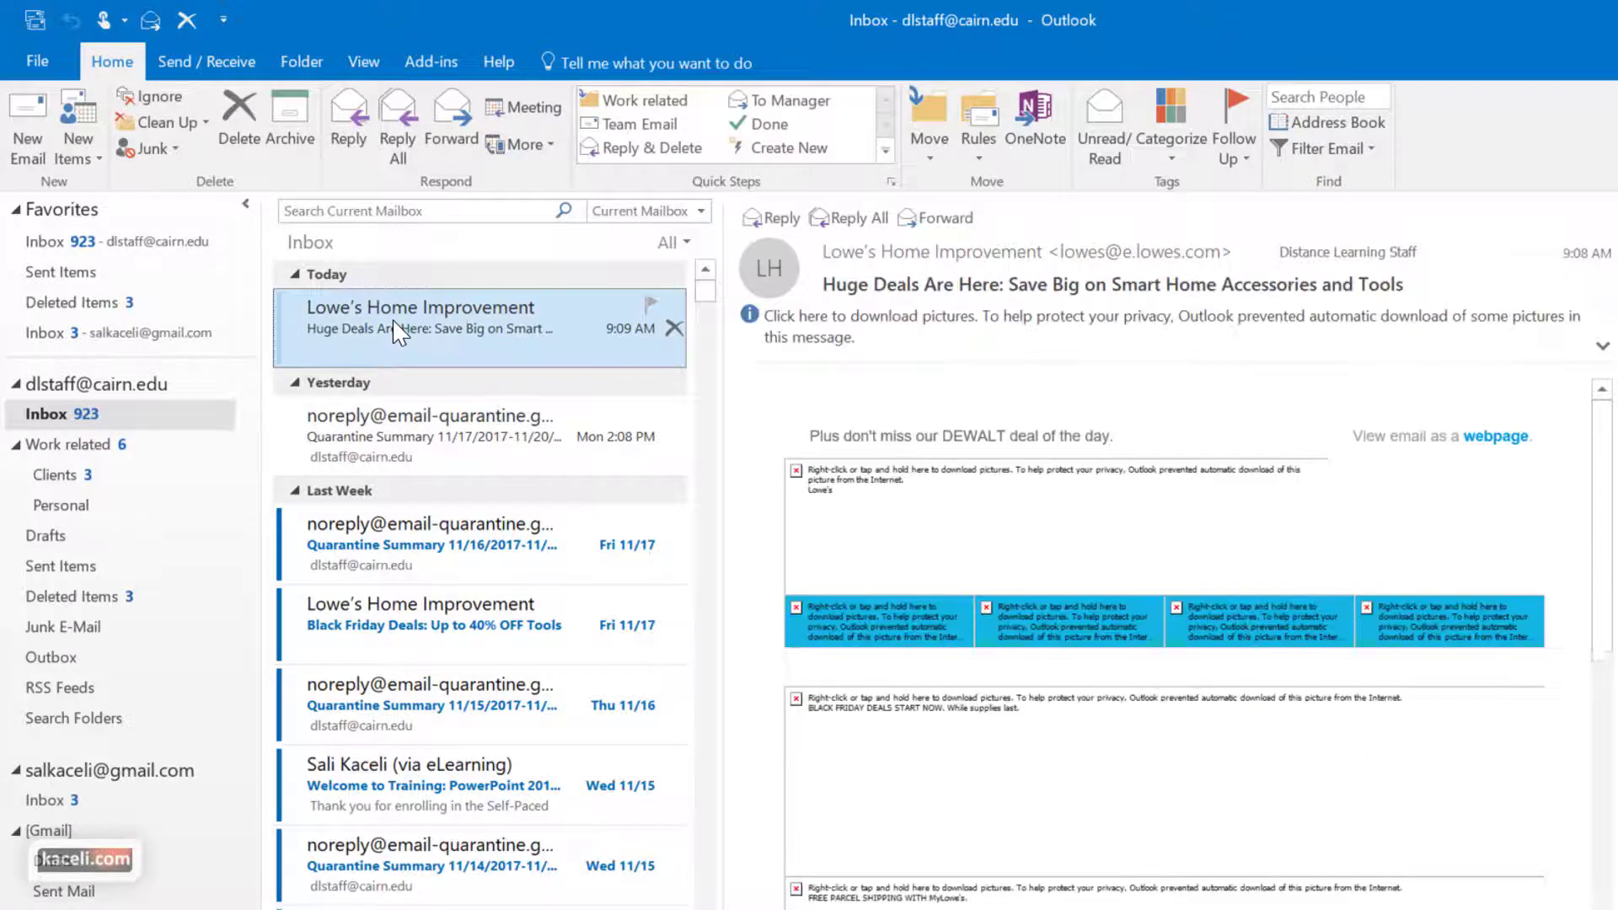
left_click(979, 127)
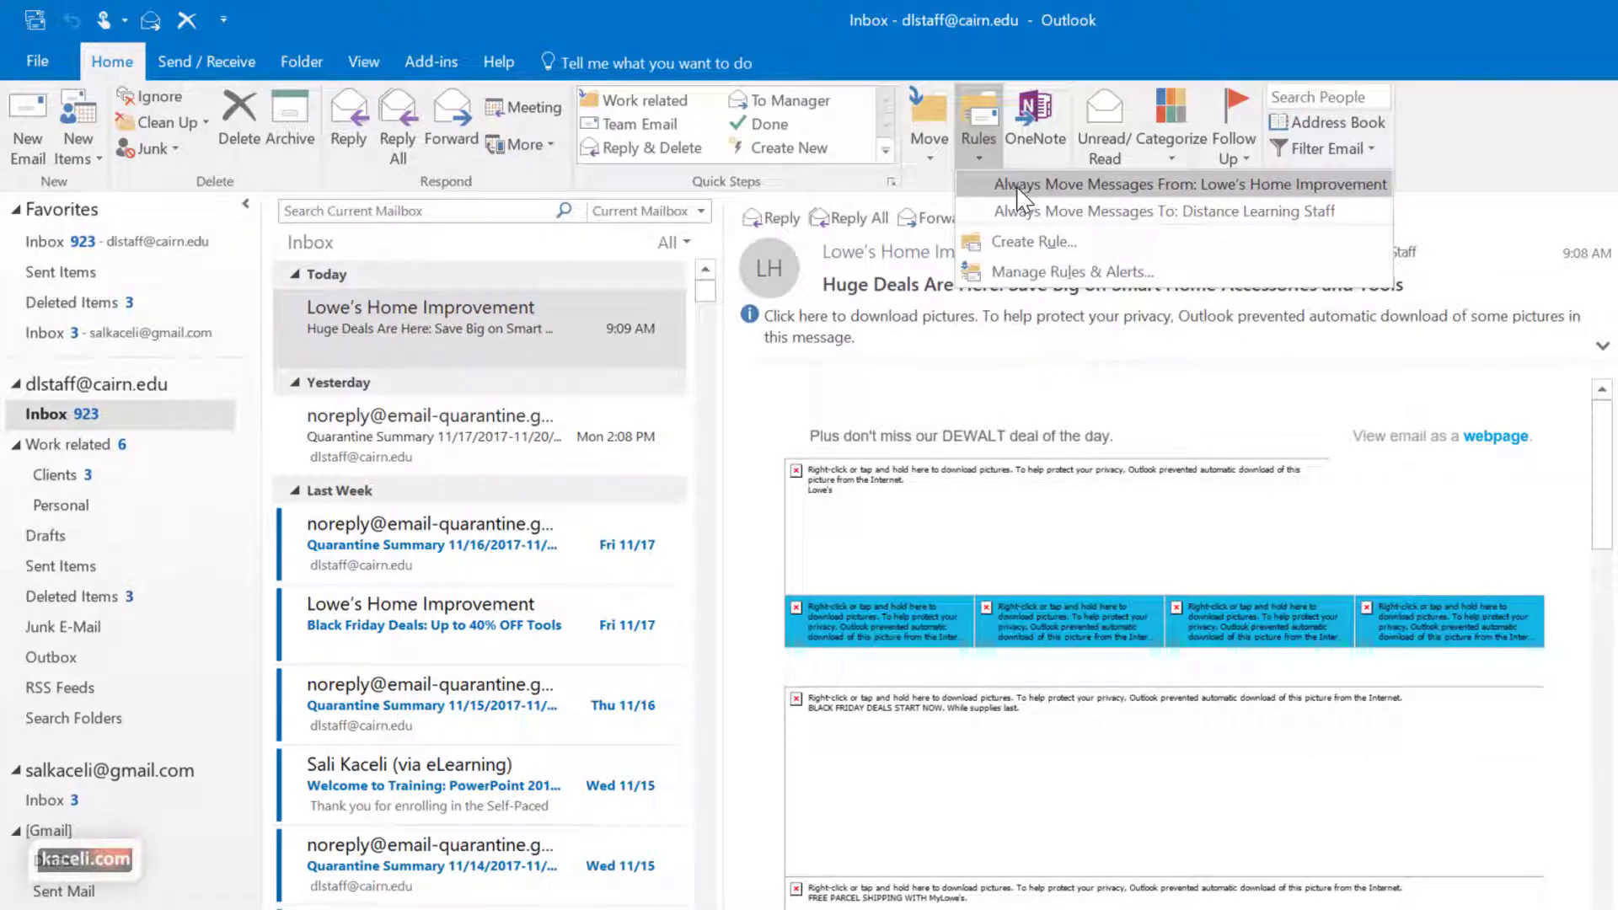
left_click(1222, 185)
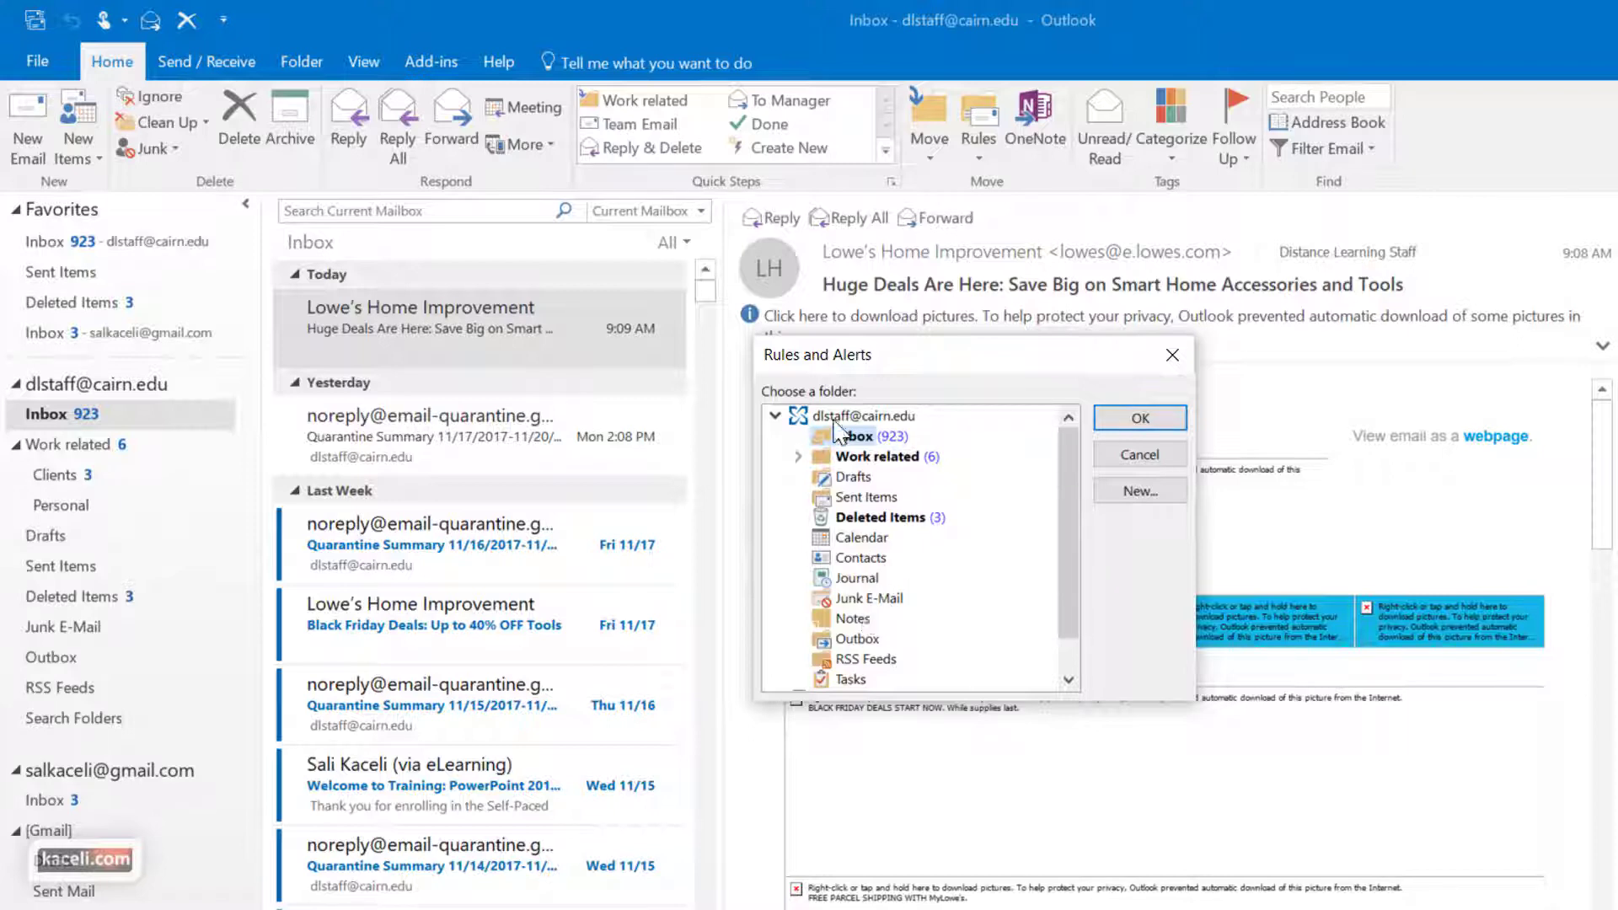
left_click(868, 598)
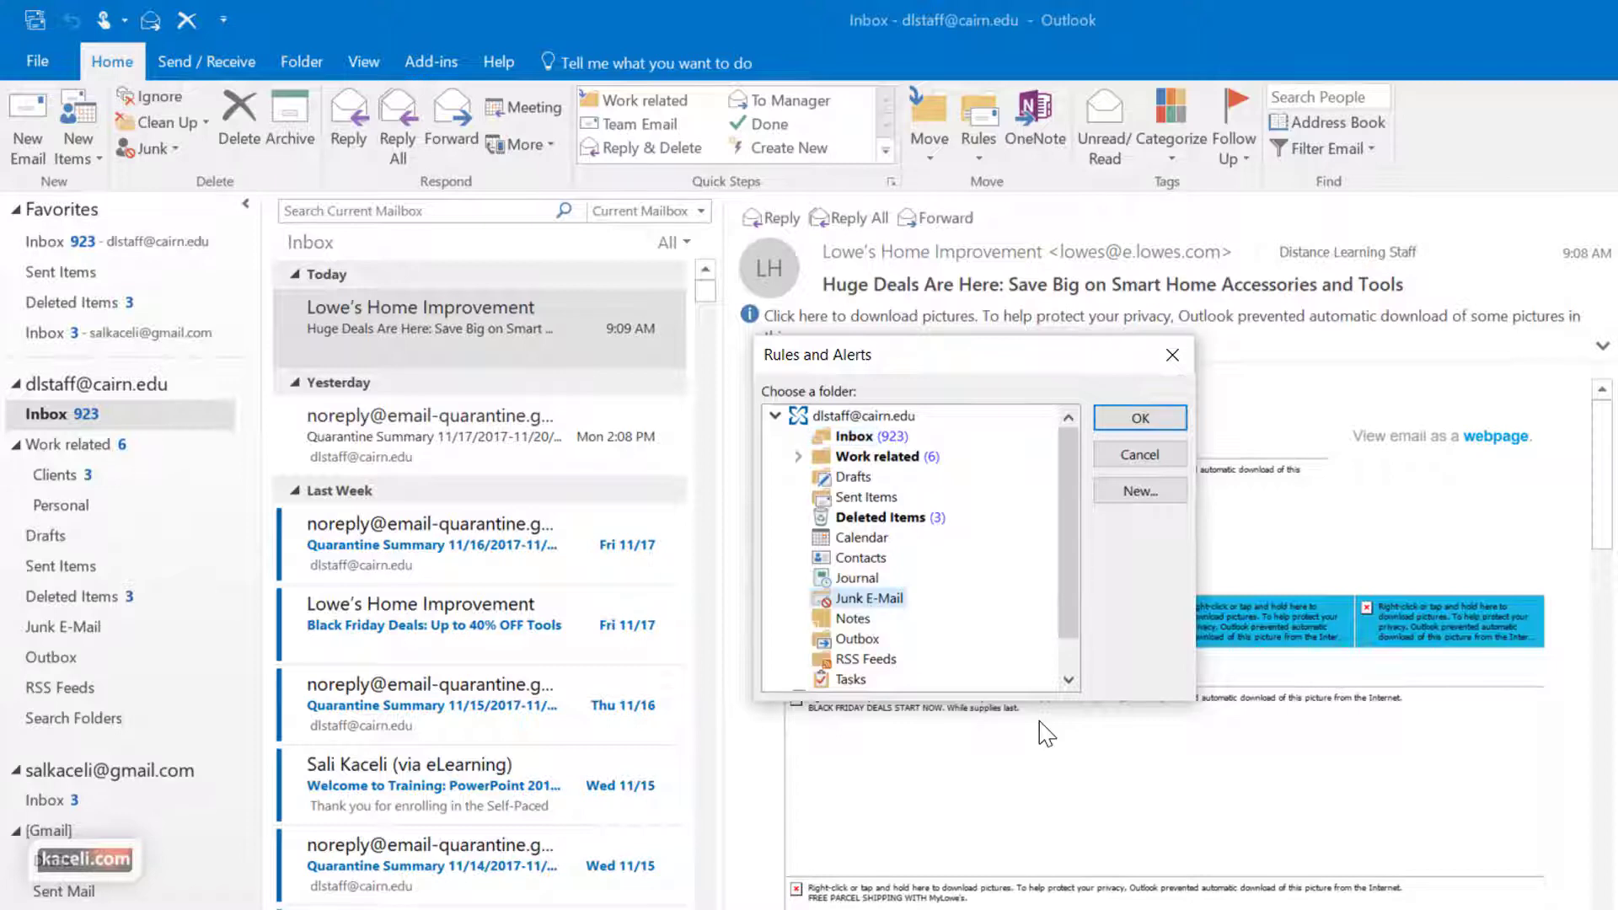
left_click(1137, 419)
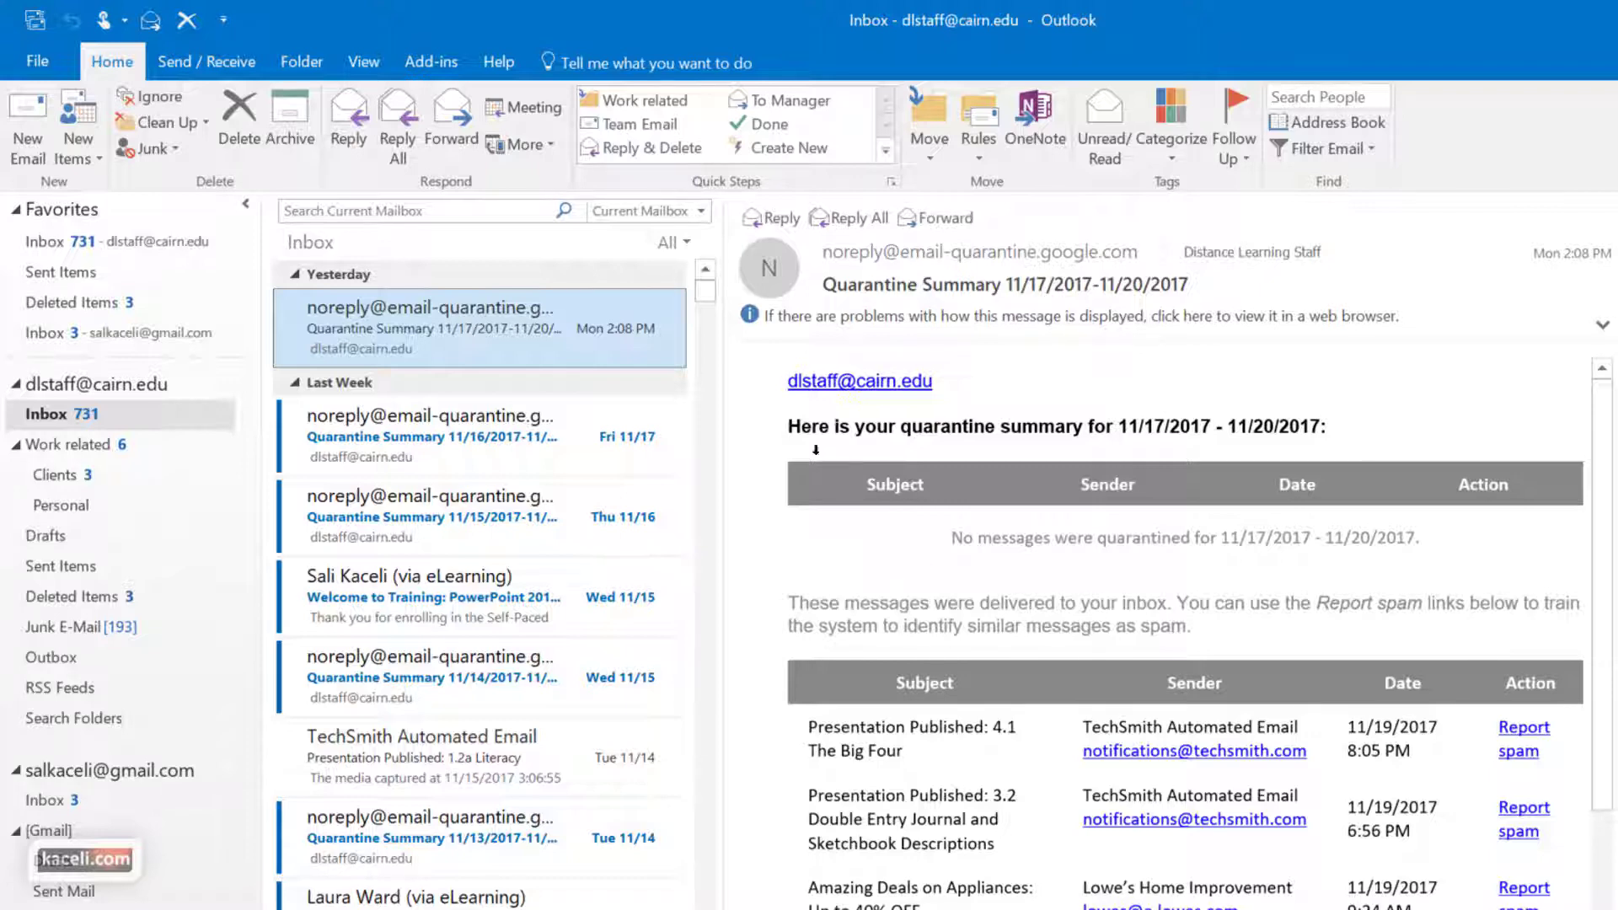
- Search the mailbox for 'lowes' to confirm none remain in the Inbox
left_click_drag(709, 300, 697, 704)
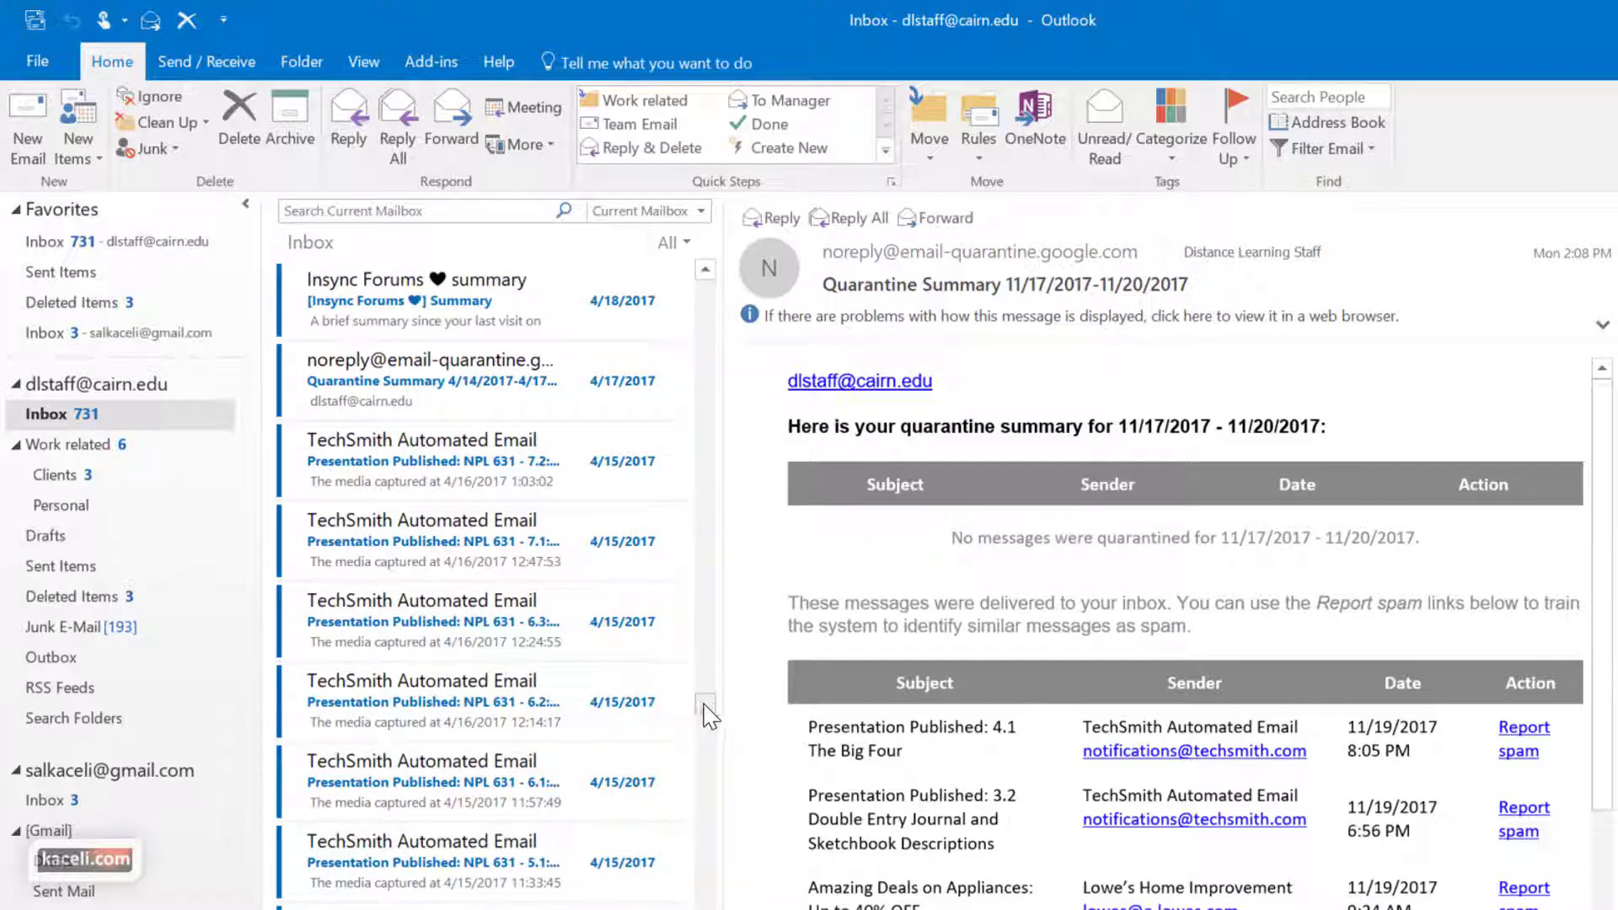
key("ctrl+e")
type("lowes")
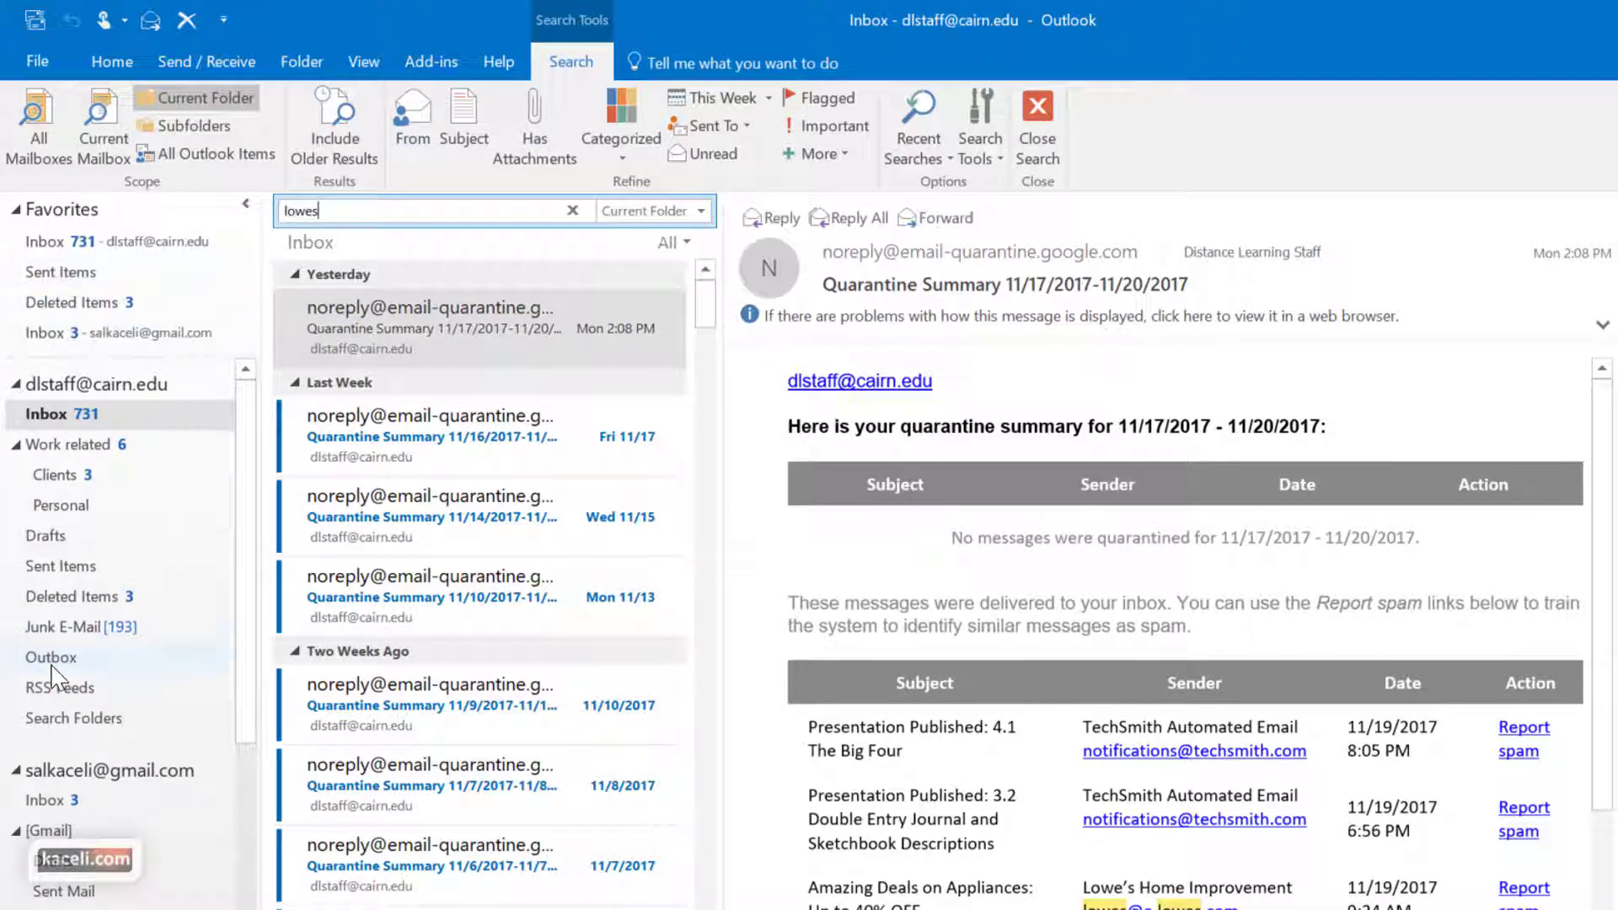
- Browse the Junk E-Mail folder's moved Lowe's Home Improvement messages
left_click(59, 628)
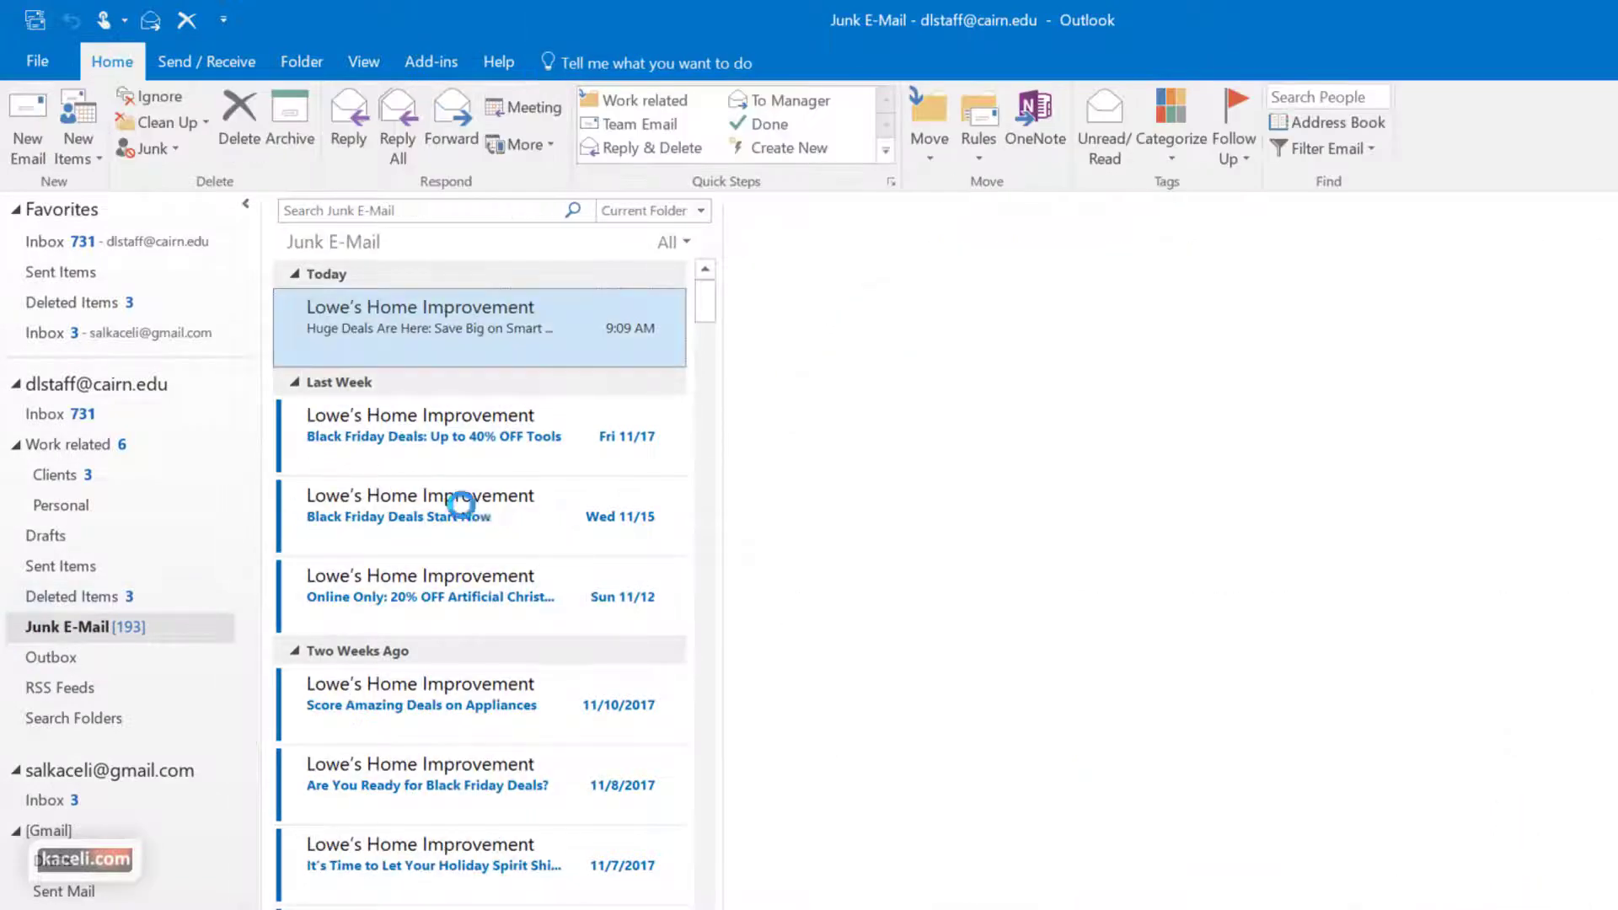
scroll(455, 573, "down", 8)
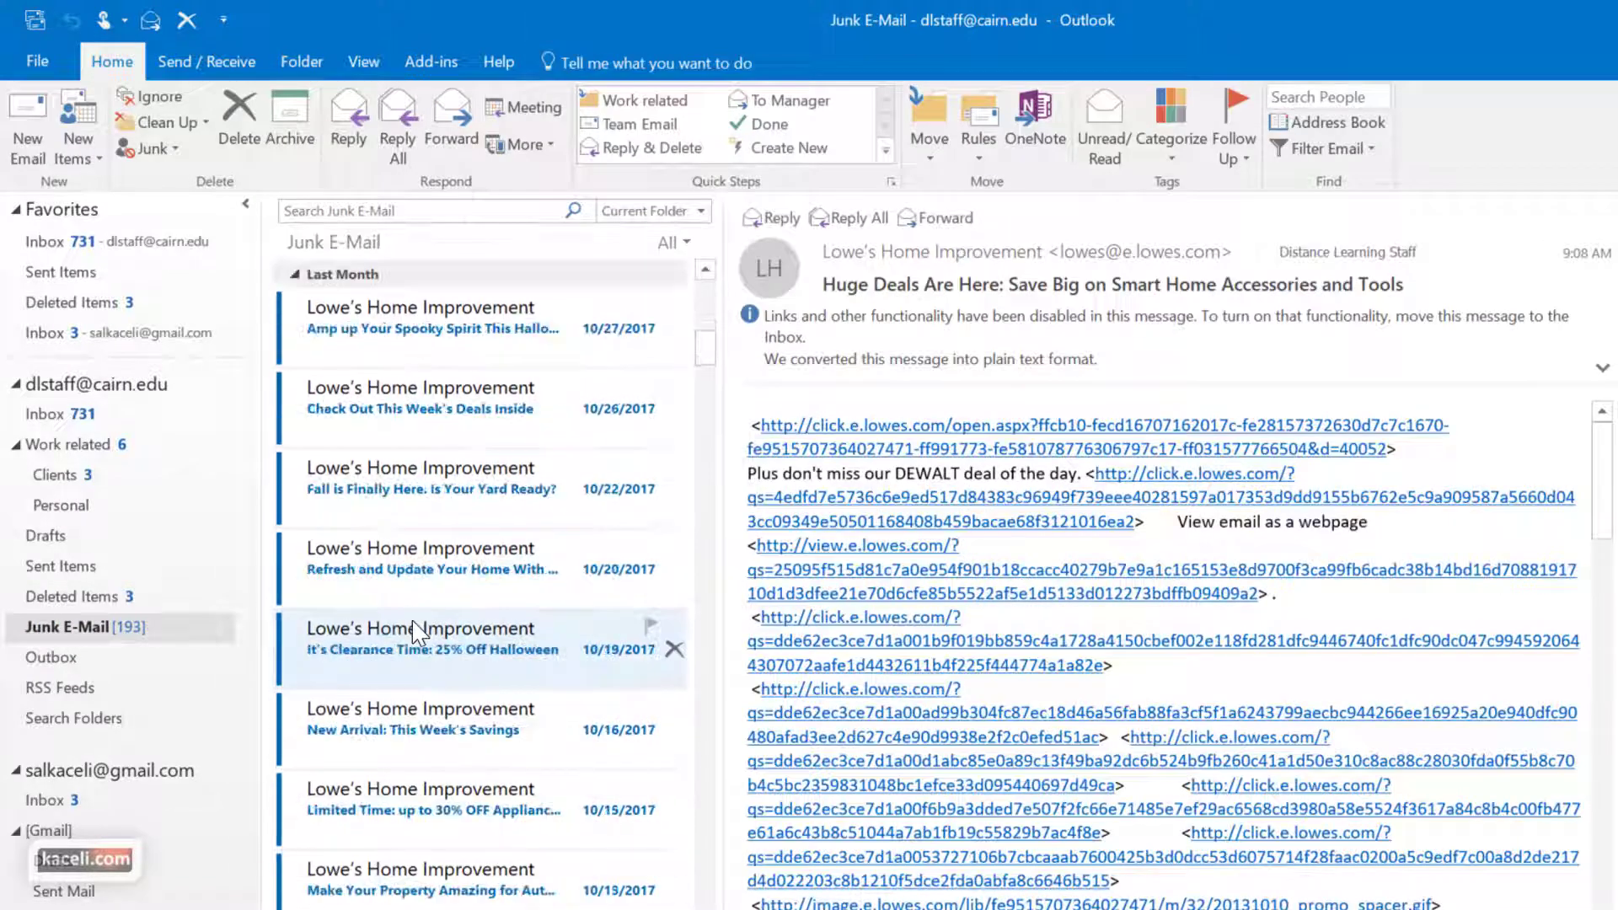
scroll(413, 633, "down", 10)
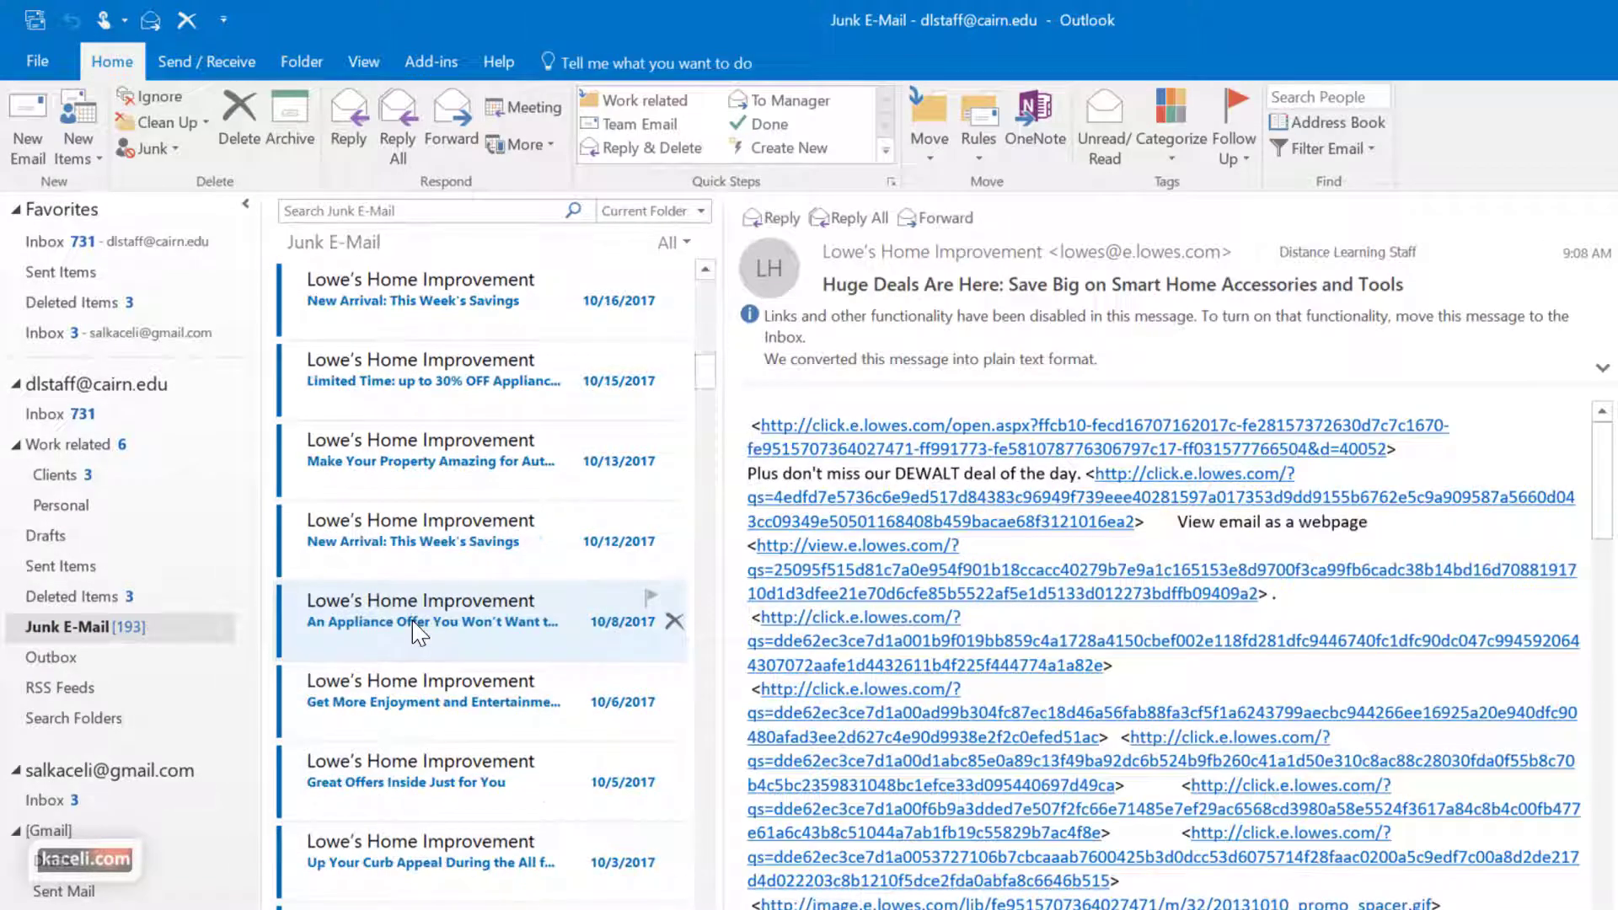
- Start a custom rule for subject 'Quarantine Summary' sent to Distance Learning Staff
left_click(74, 411)
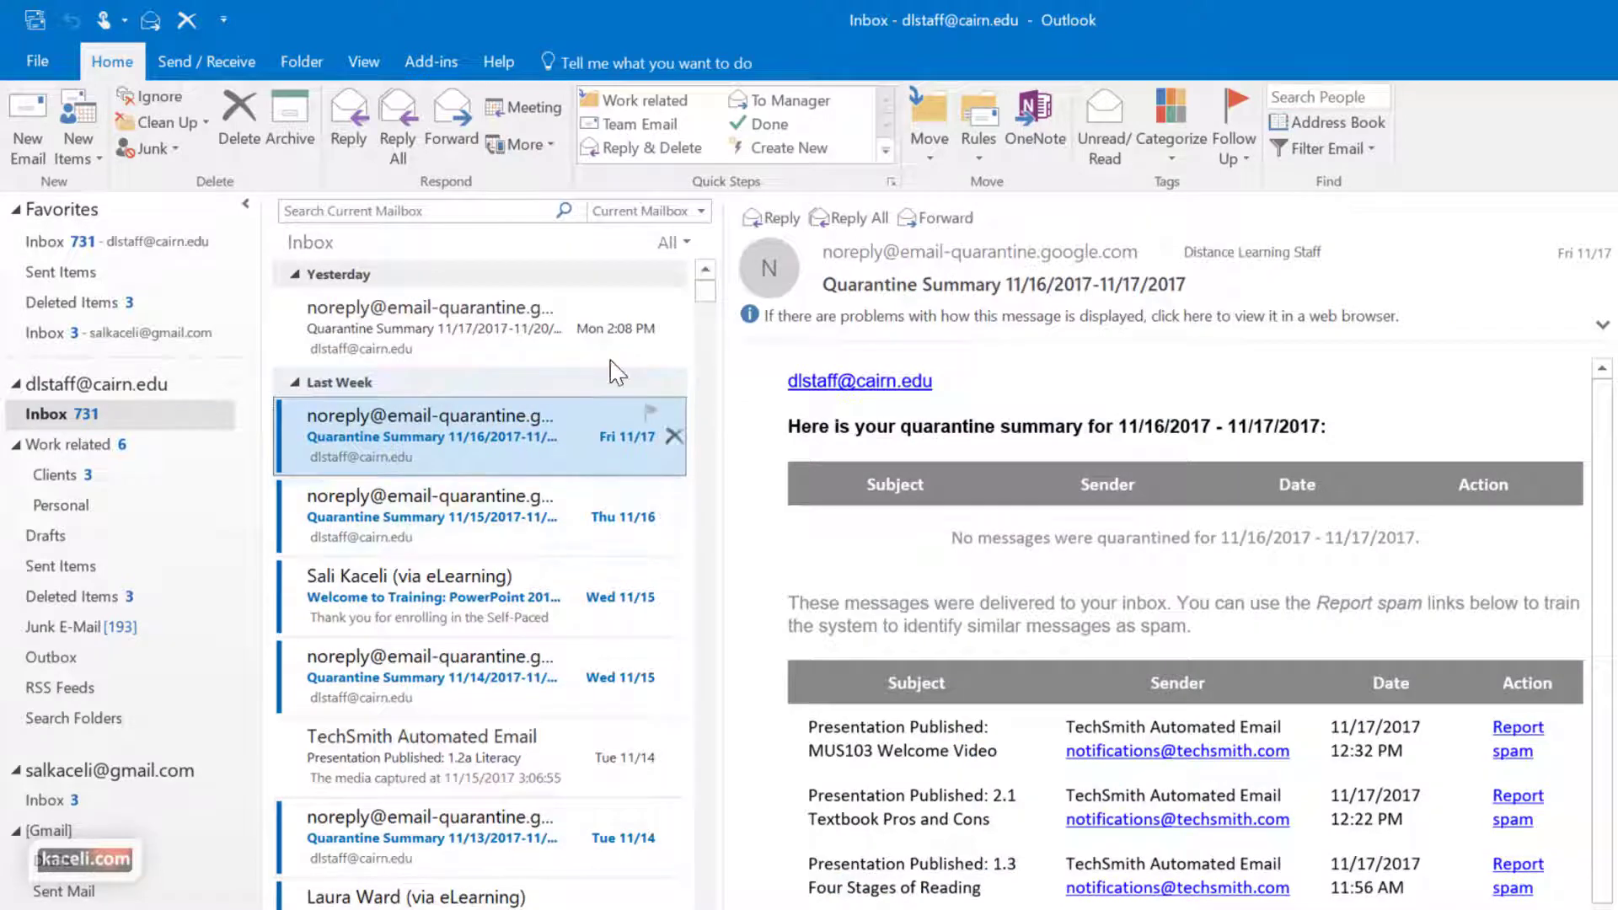
left_click(977, 150)
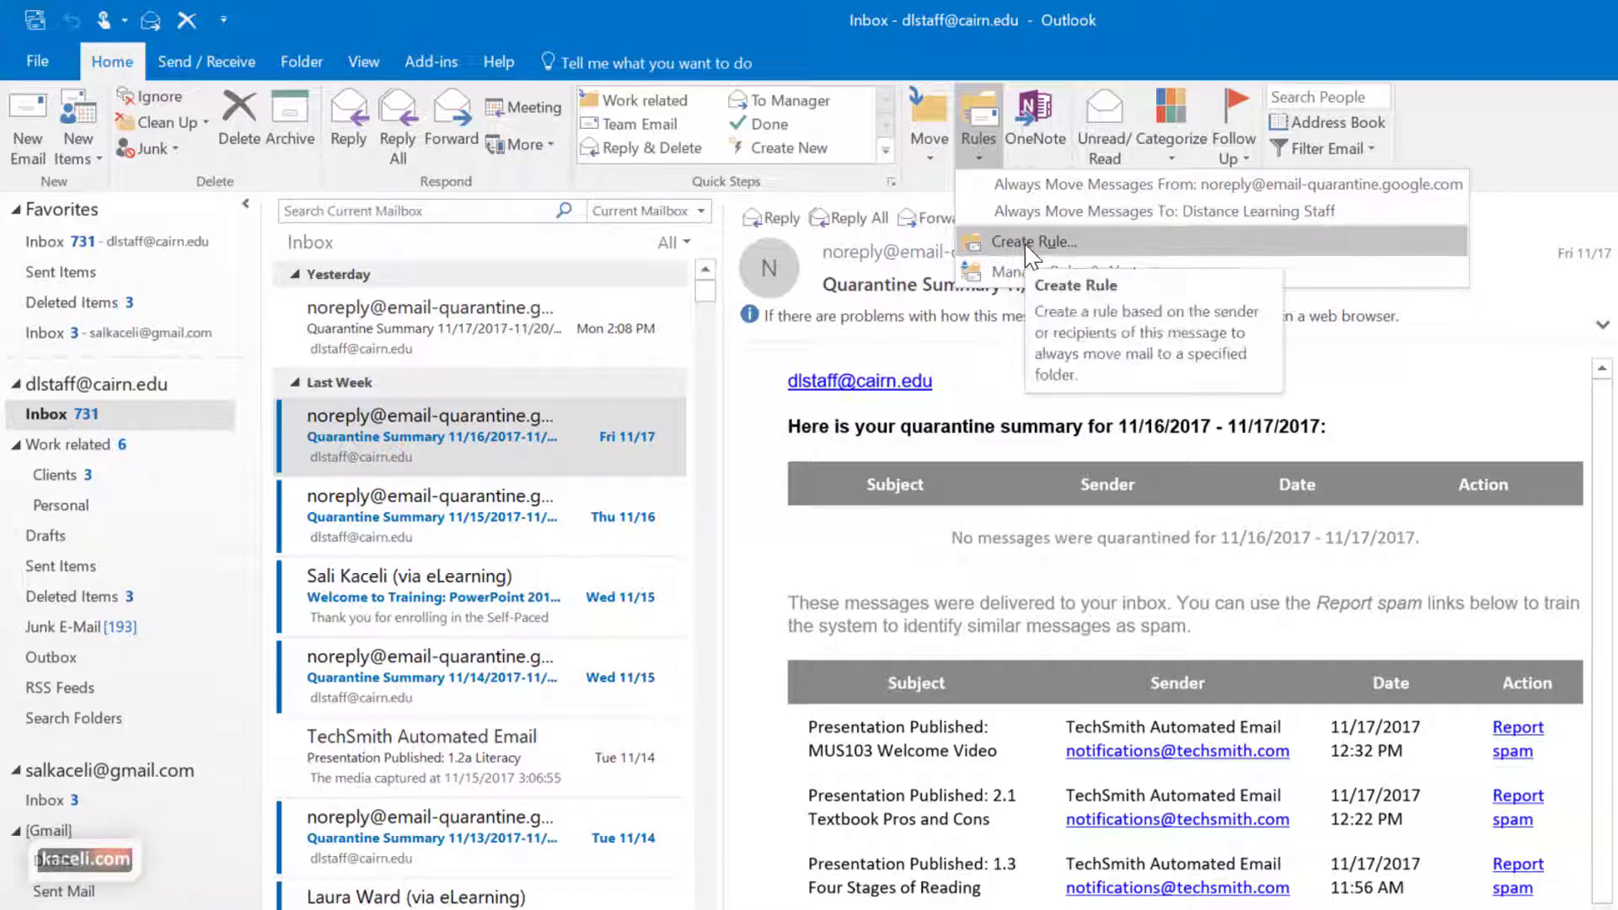
left_click(1231, 303)
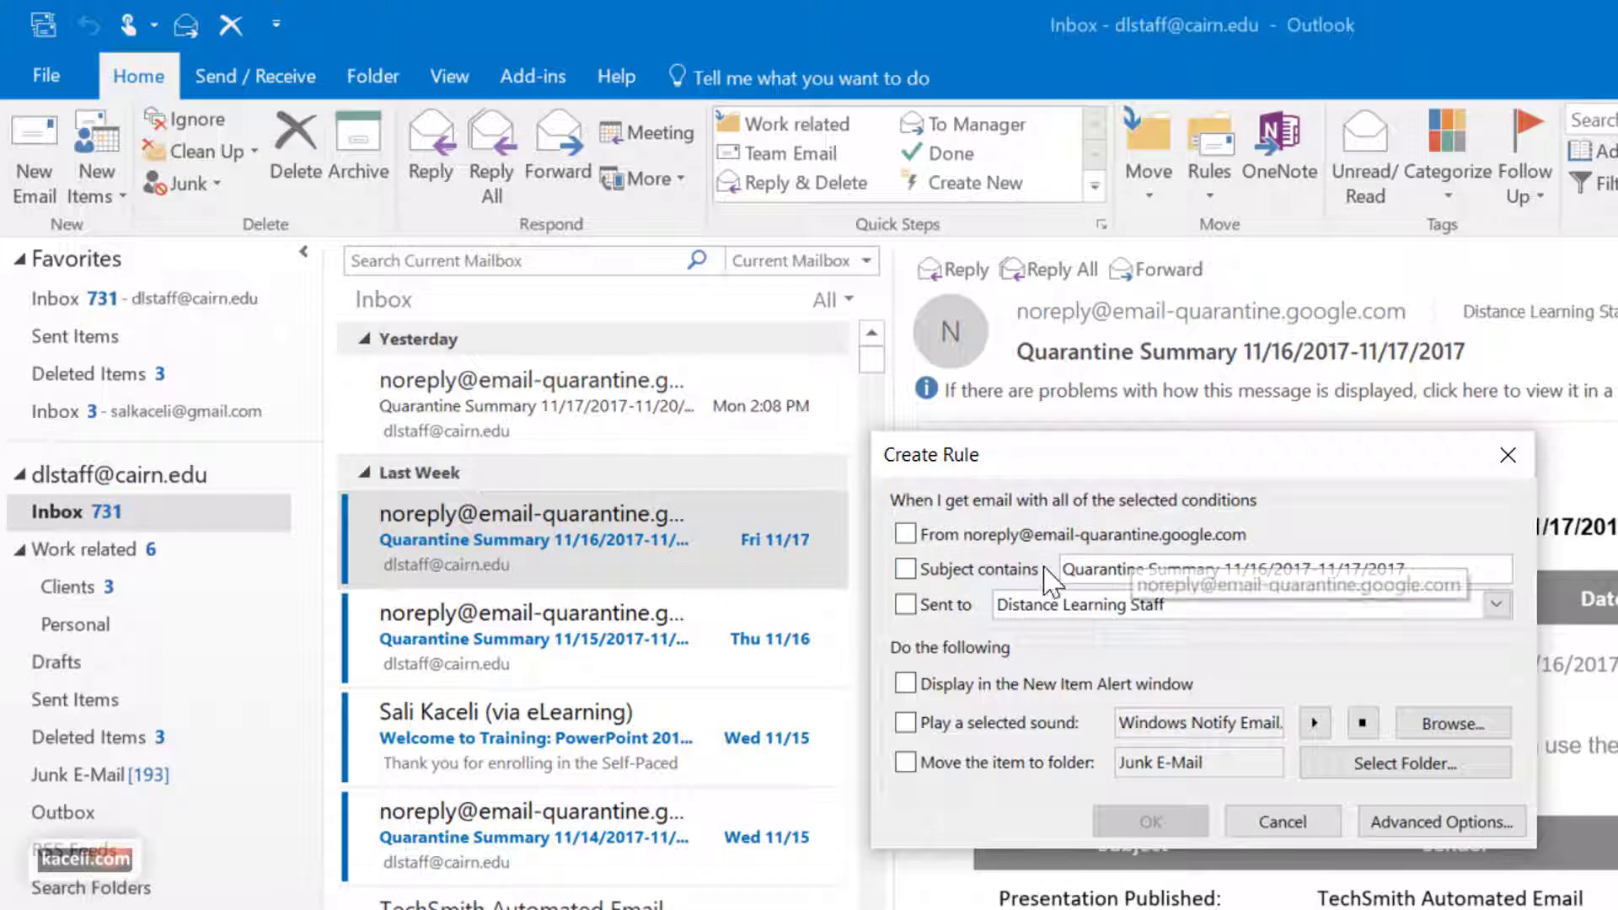
left_click(906, 571)
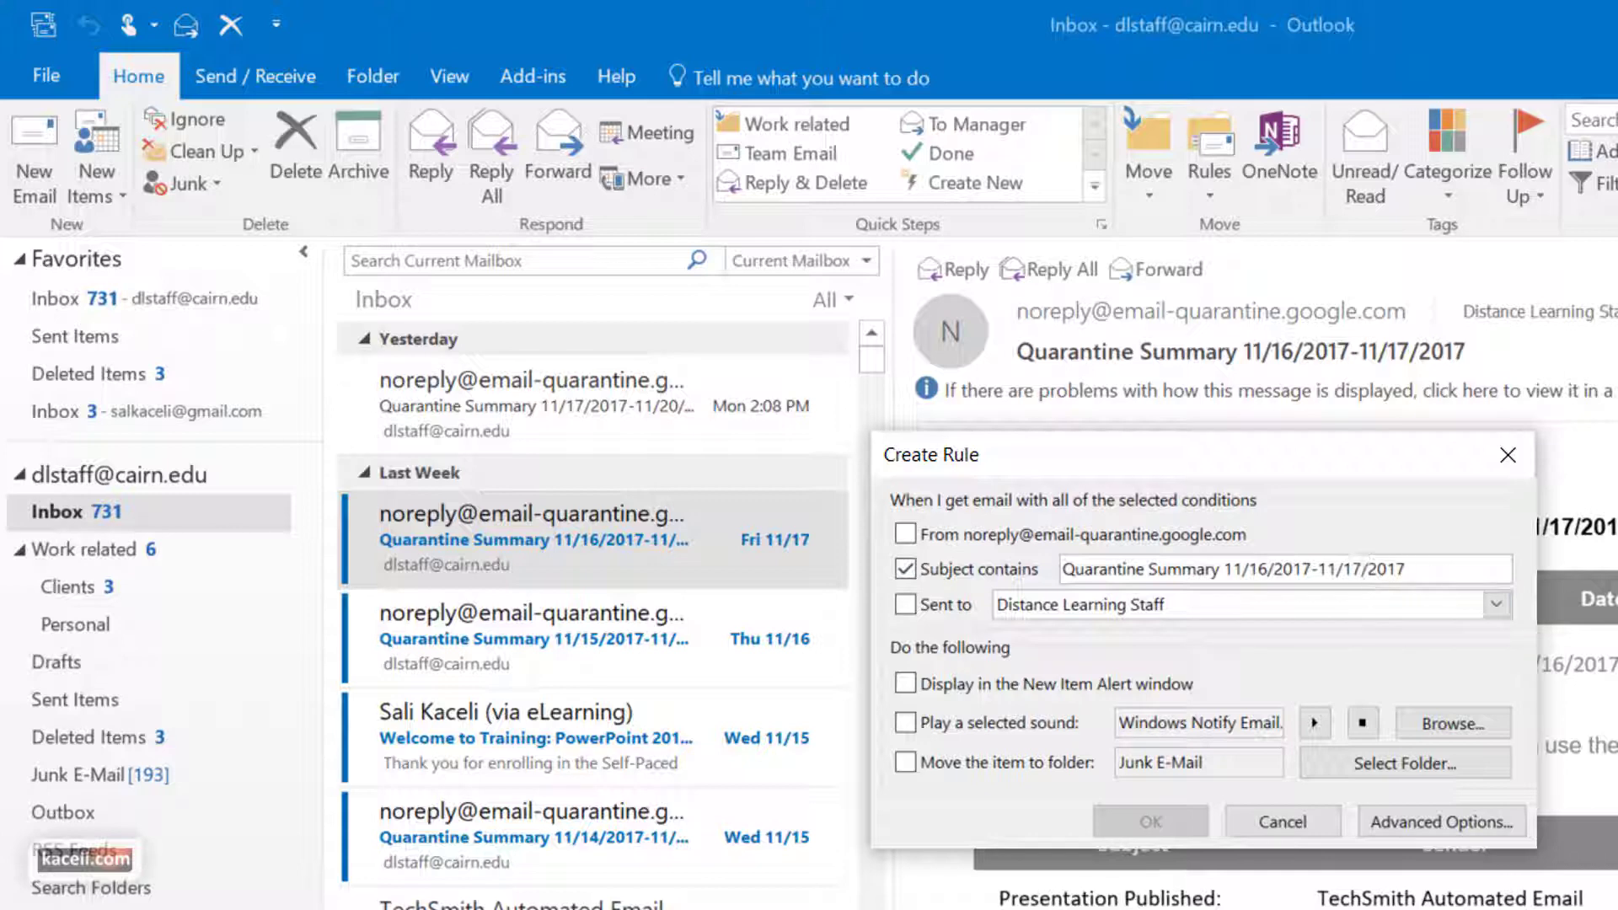
key("BackSpace")
key("BackSpace")
key("BackSpace")
key("BackSpace")
key("BackSpace")
key("BackSpace")
key("BackSpace")
key("BackSpace")
key("BackSpace")
key("BackSpace")
key("BackSpace")
key("BackSpace")
key("BackSpace")
key("BackSpace")
key("BackSpace")
key("BackSpace")
key("BackSpace")
key("BackSpace")
key("BackSpace")
key("BackSpace")
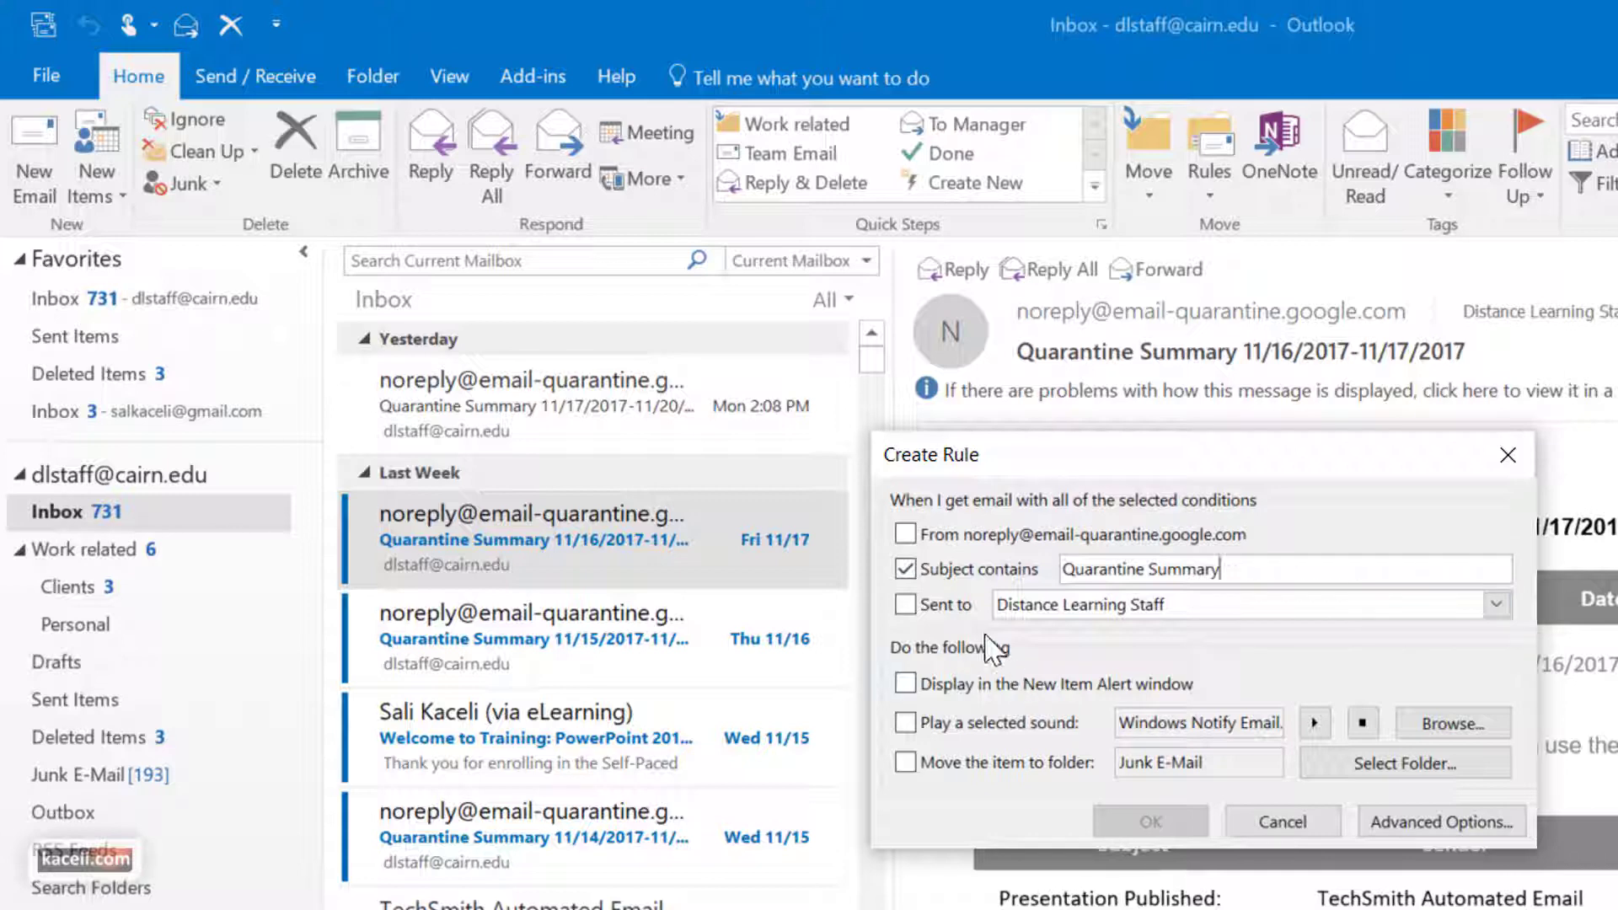
left_click(905, 604)
left_click(1497, 604)
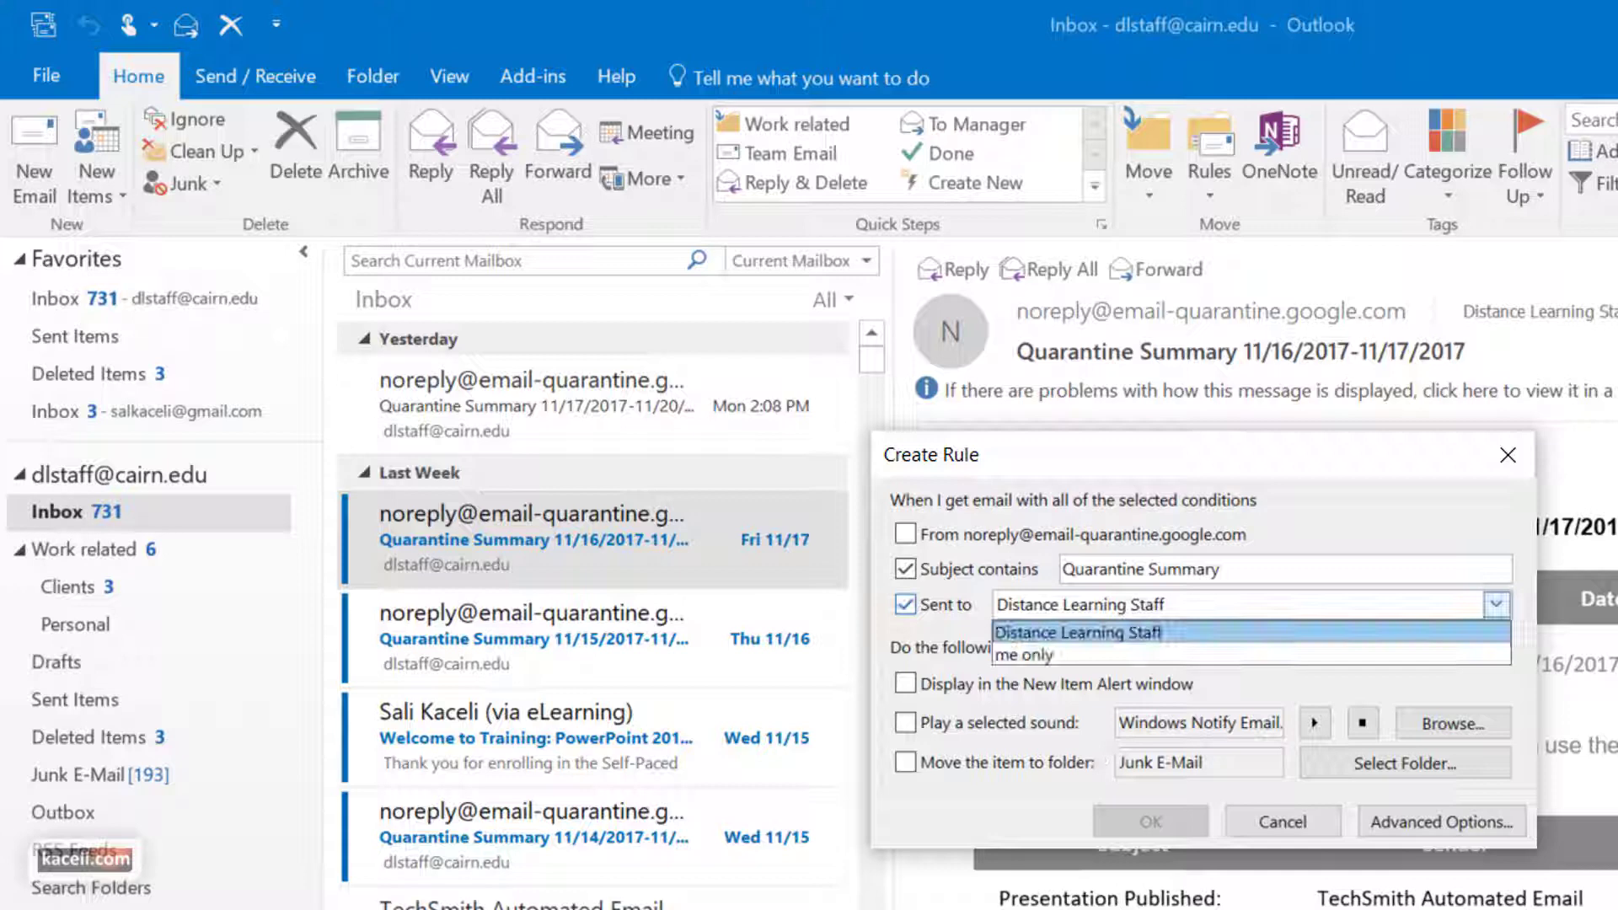
left_click(1495, 706)
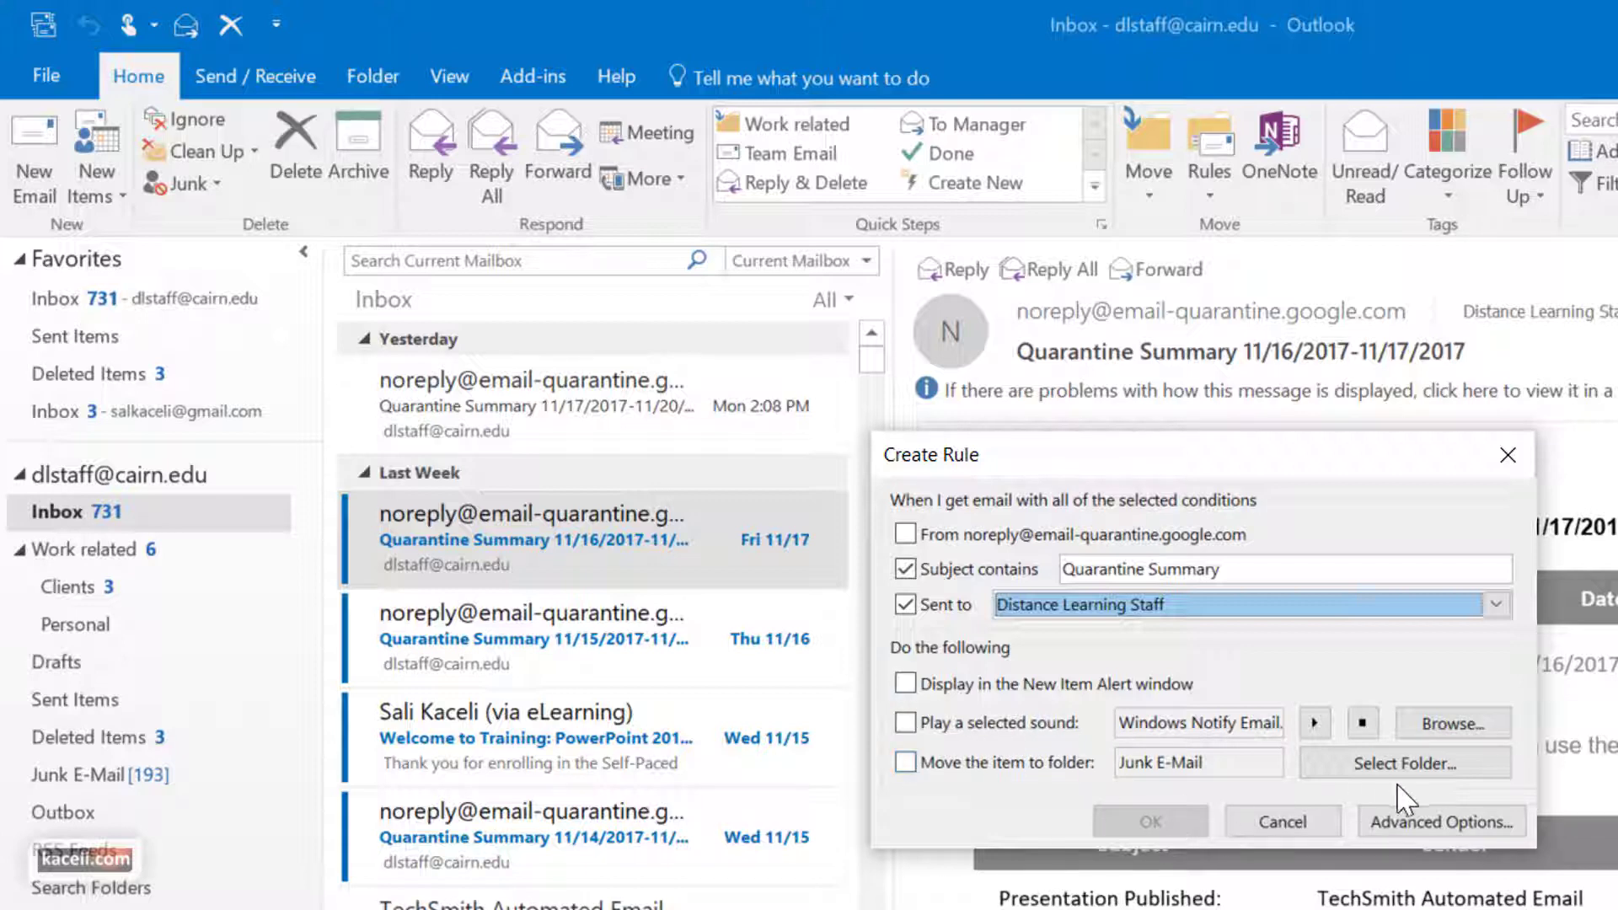
- Set the rule to move matching mail to the Personal folder under Work related
left_click(905, 763)
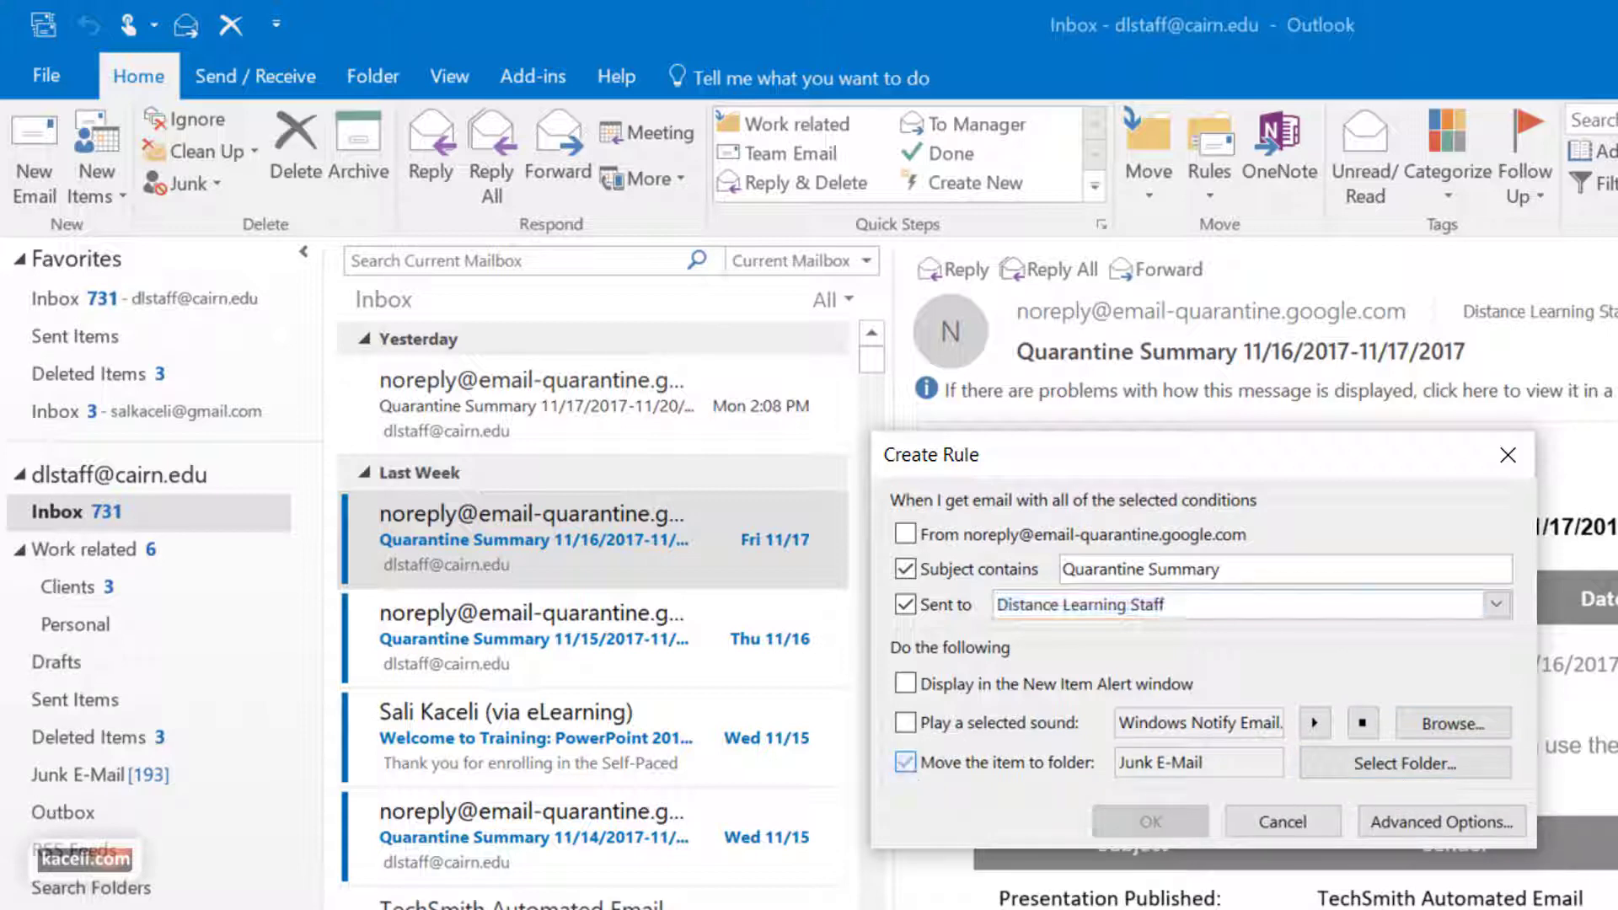
left_click(1402, 767)
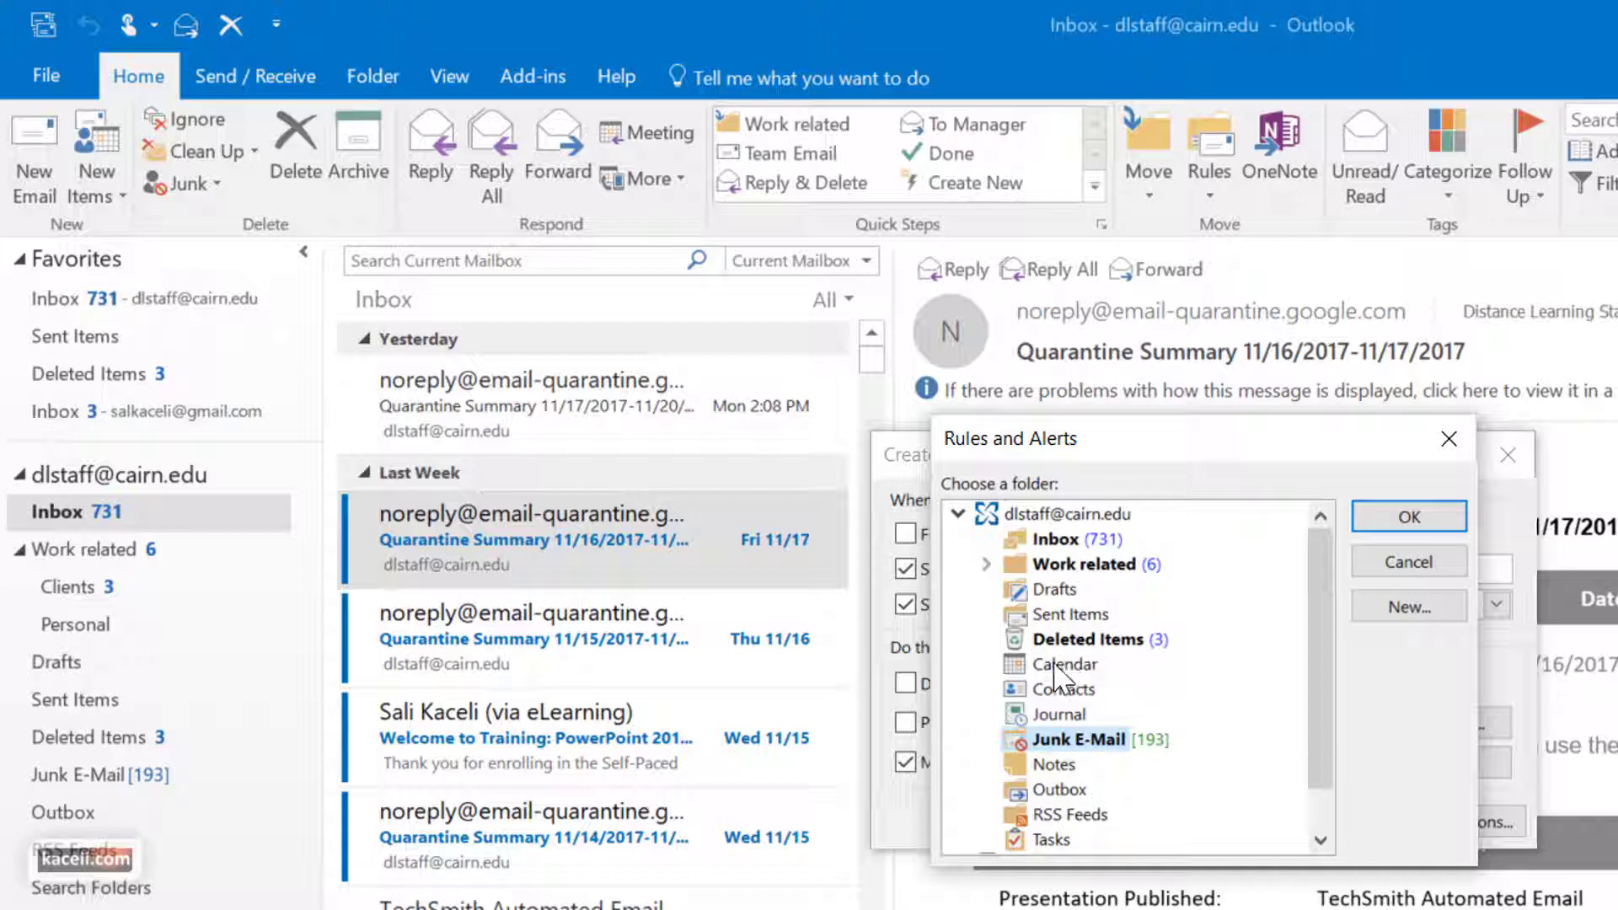
left_click(985, 564)
left_click(1077, 614)
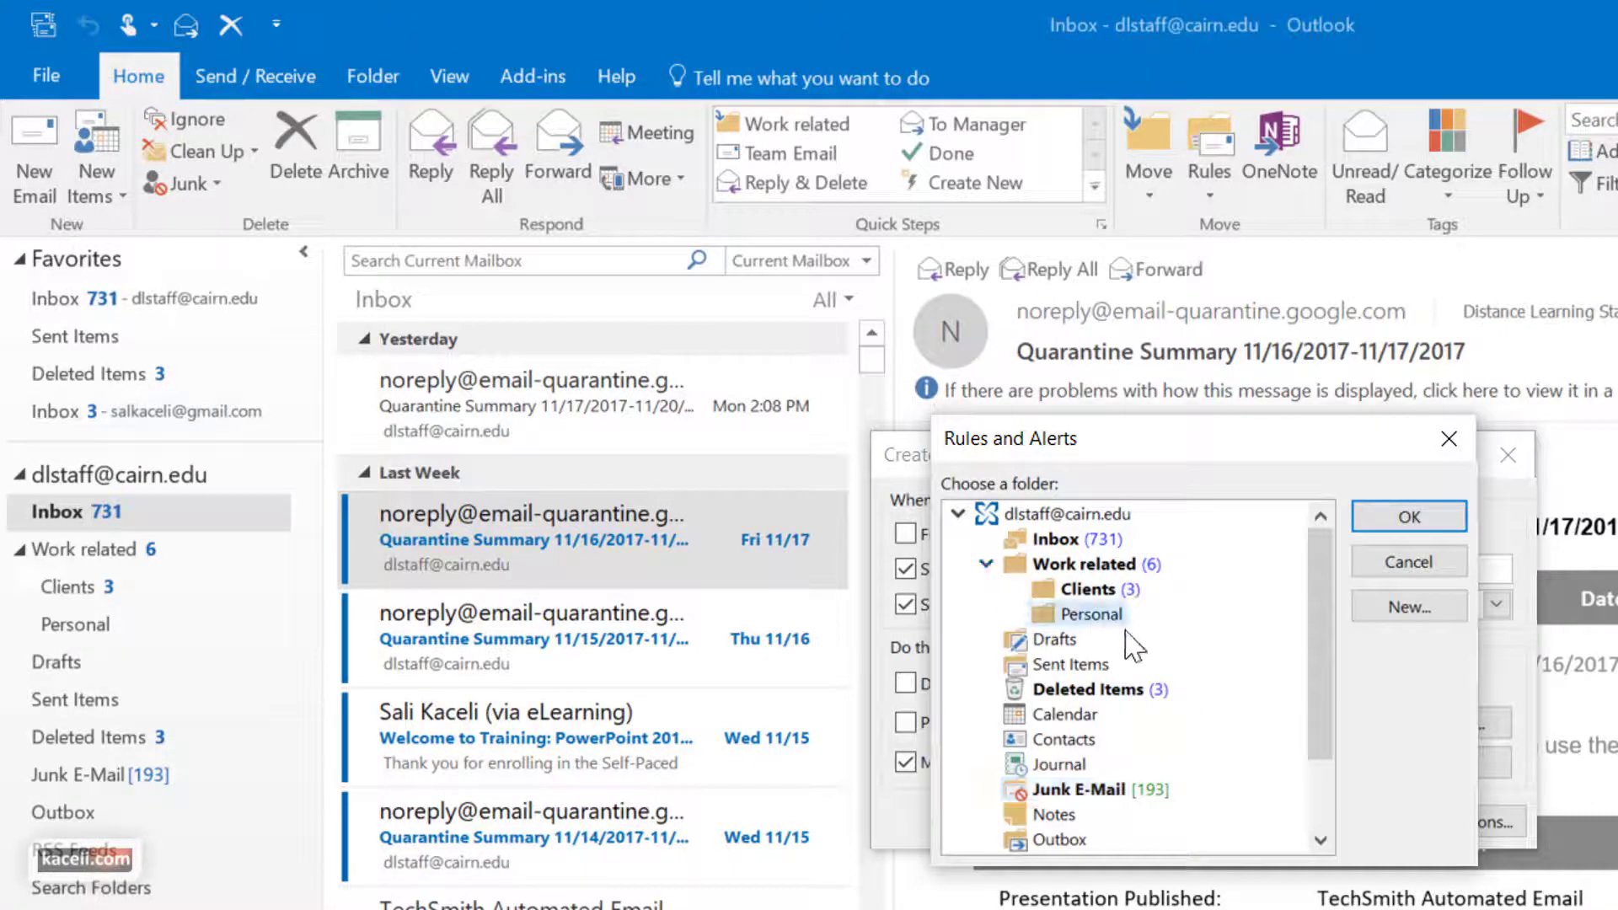
left_click(1408, 516)
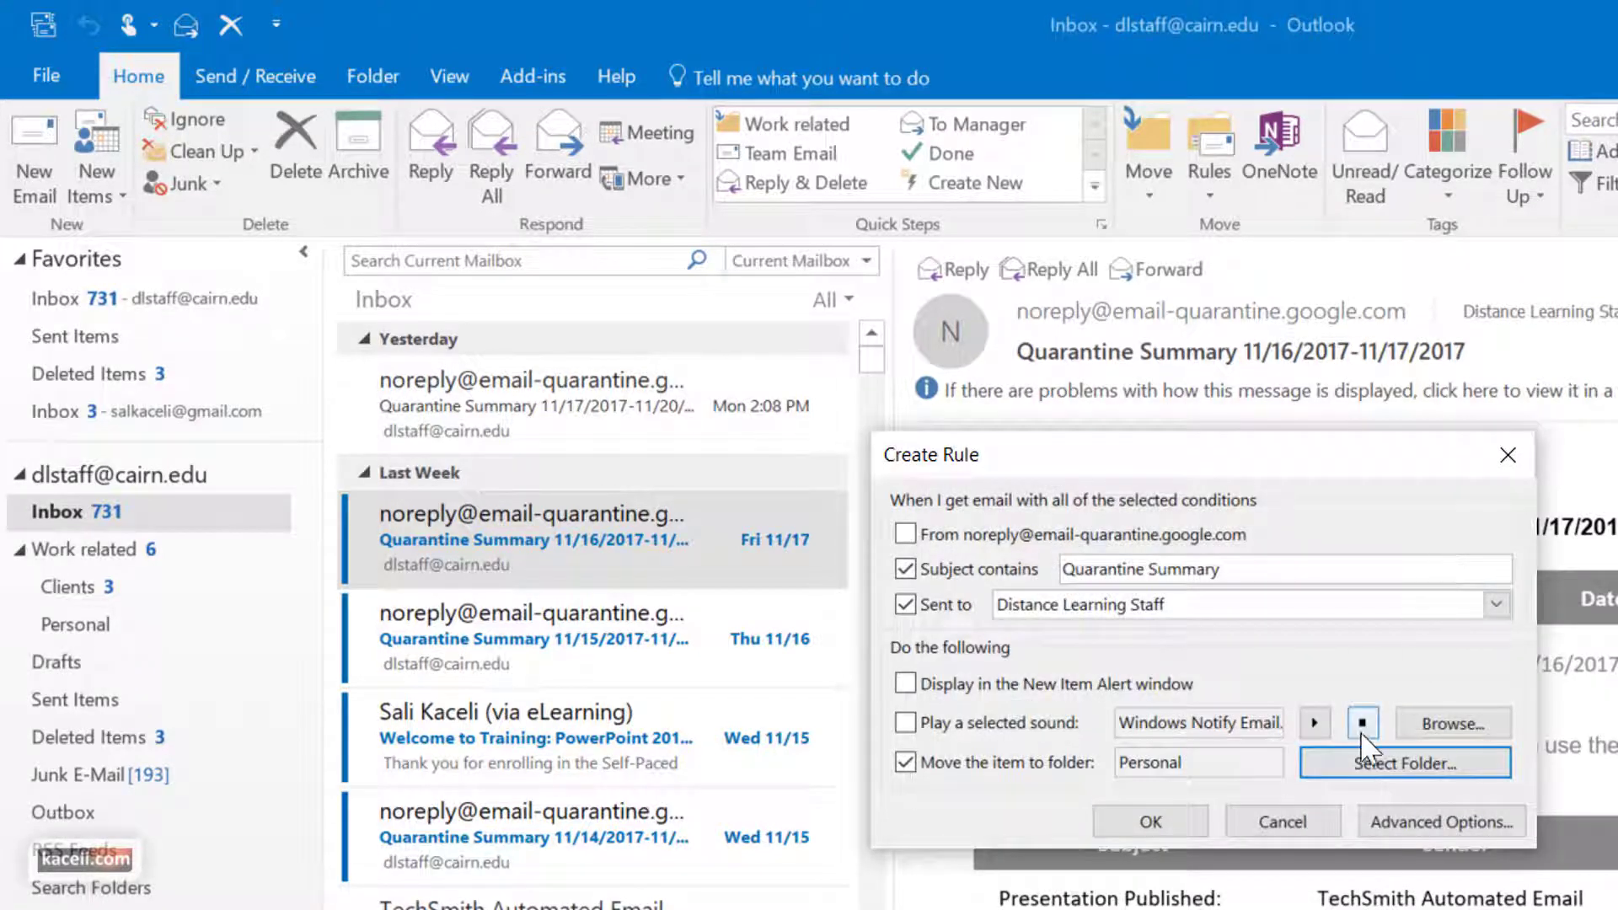
- In the Rules Wizard, add the 'sent only to me' condition and continue to actions
left_click(1414, 823)
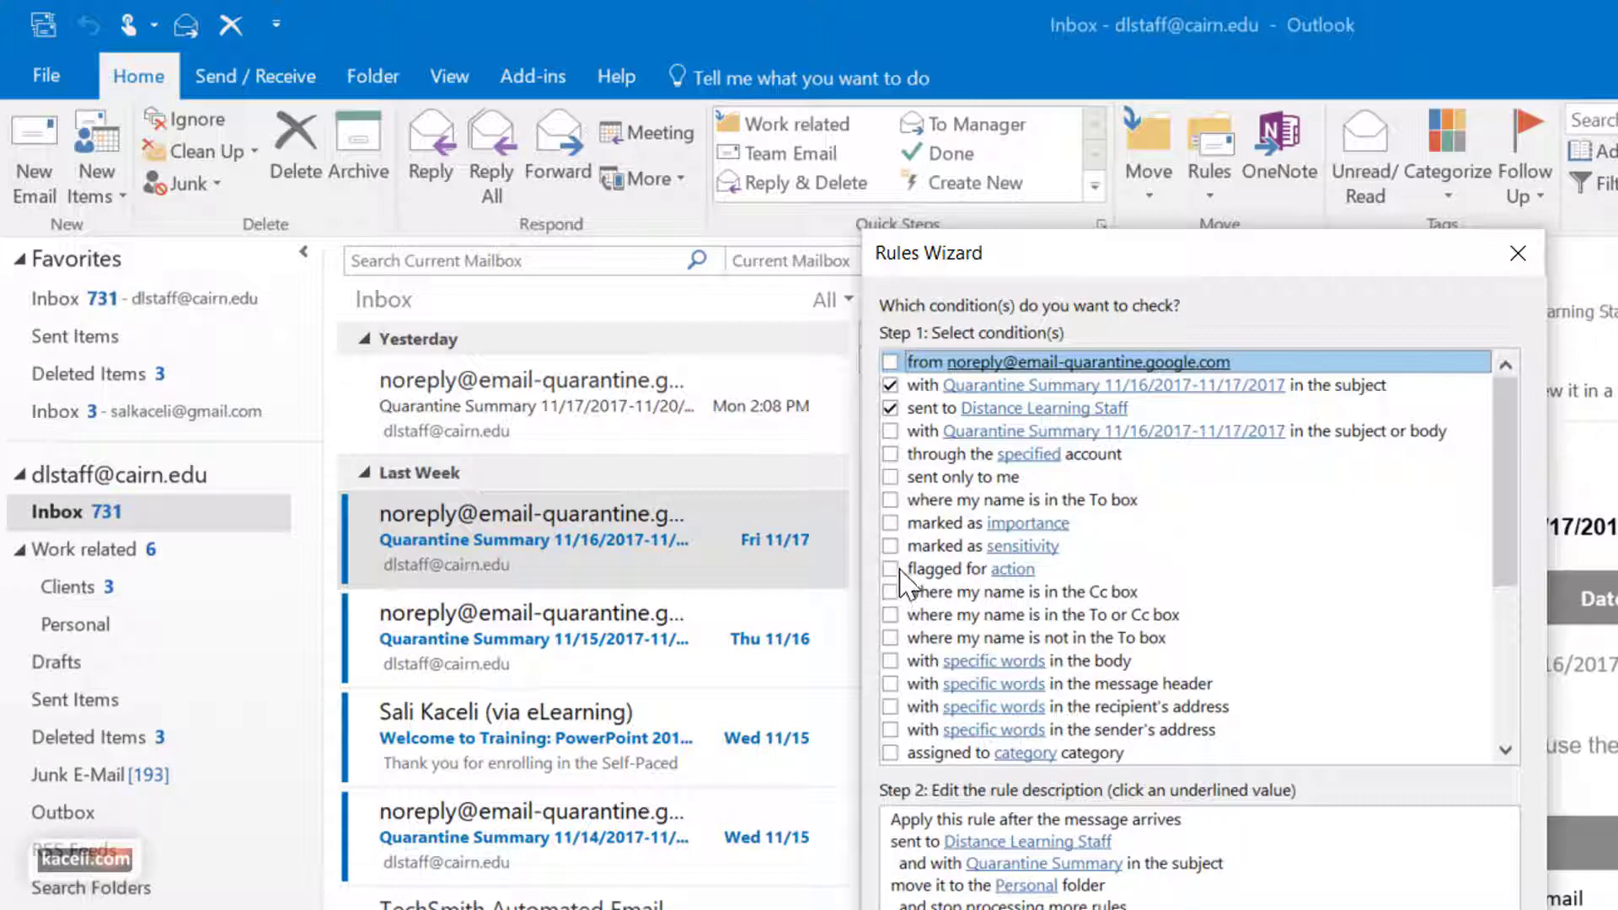
left_click(890, 477)
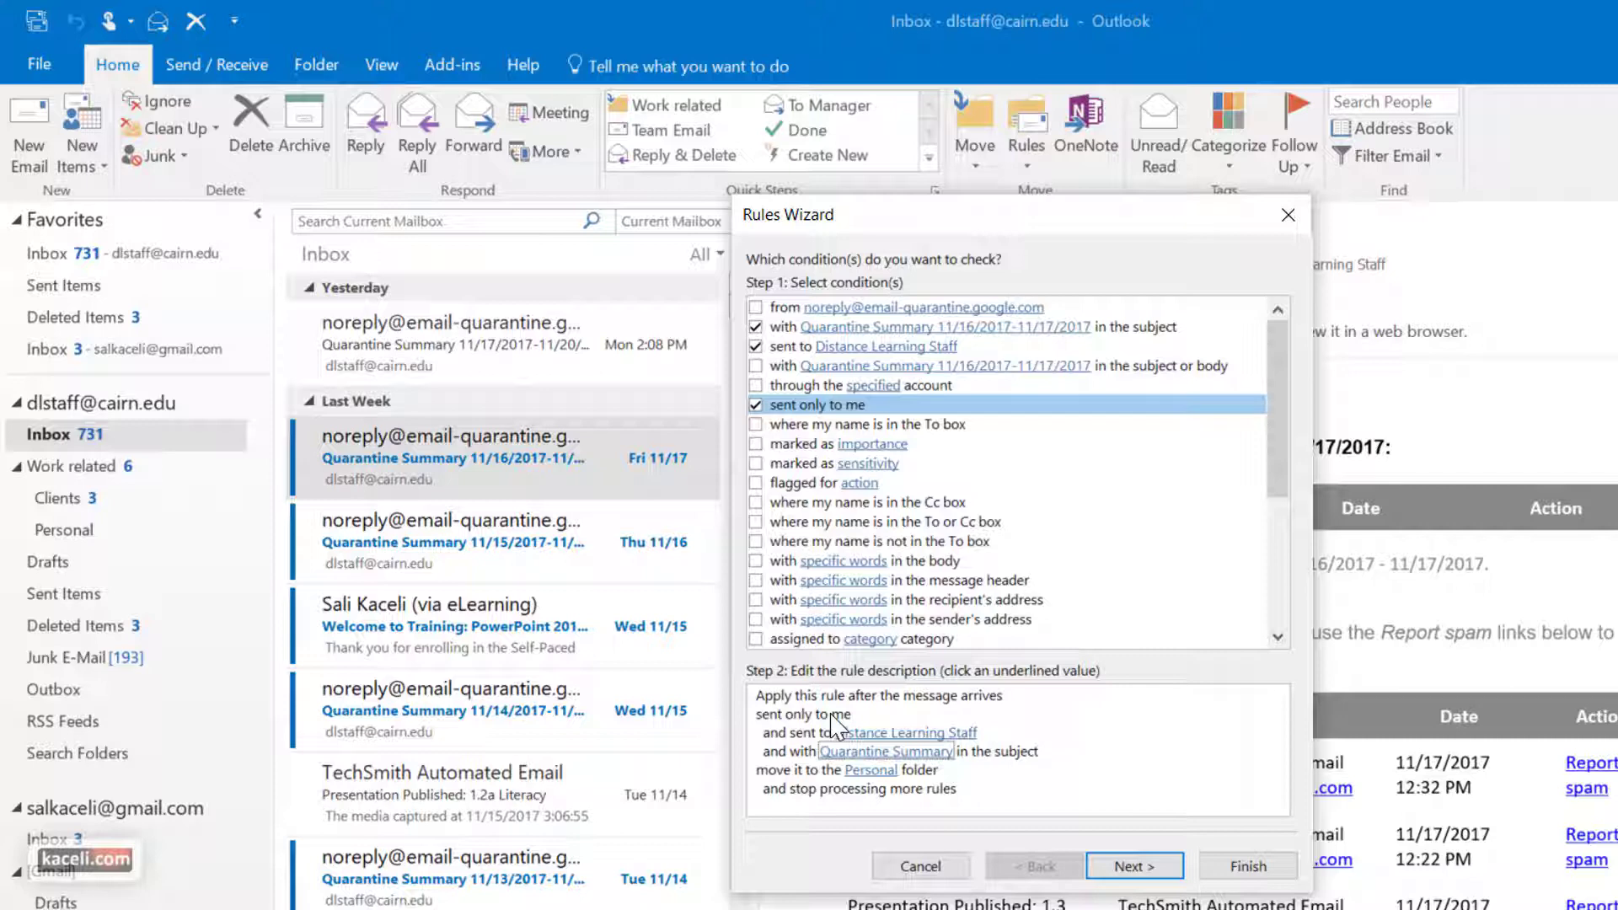
key("Tab")
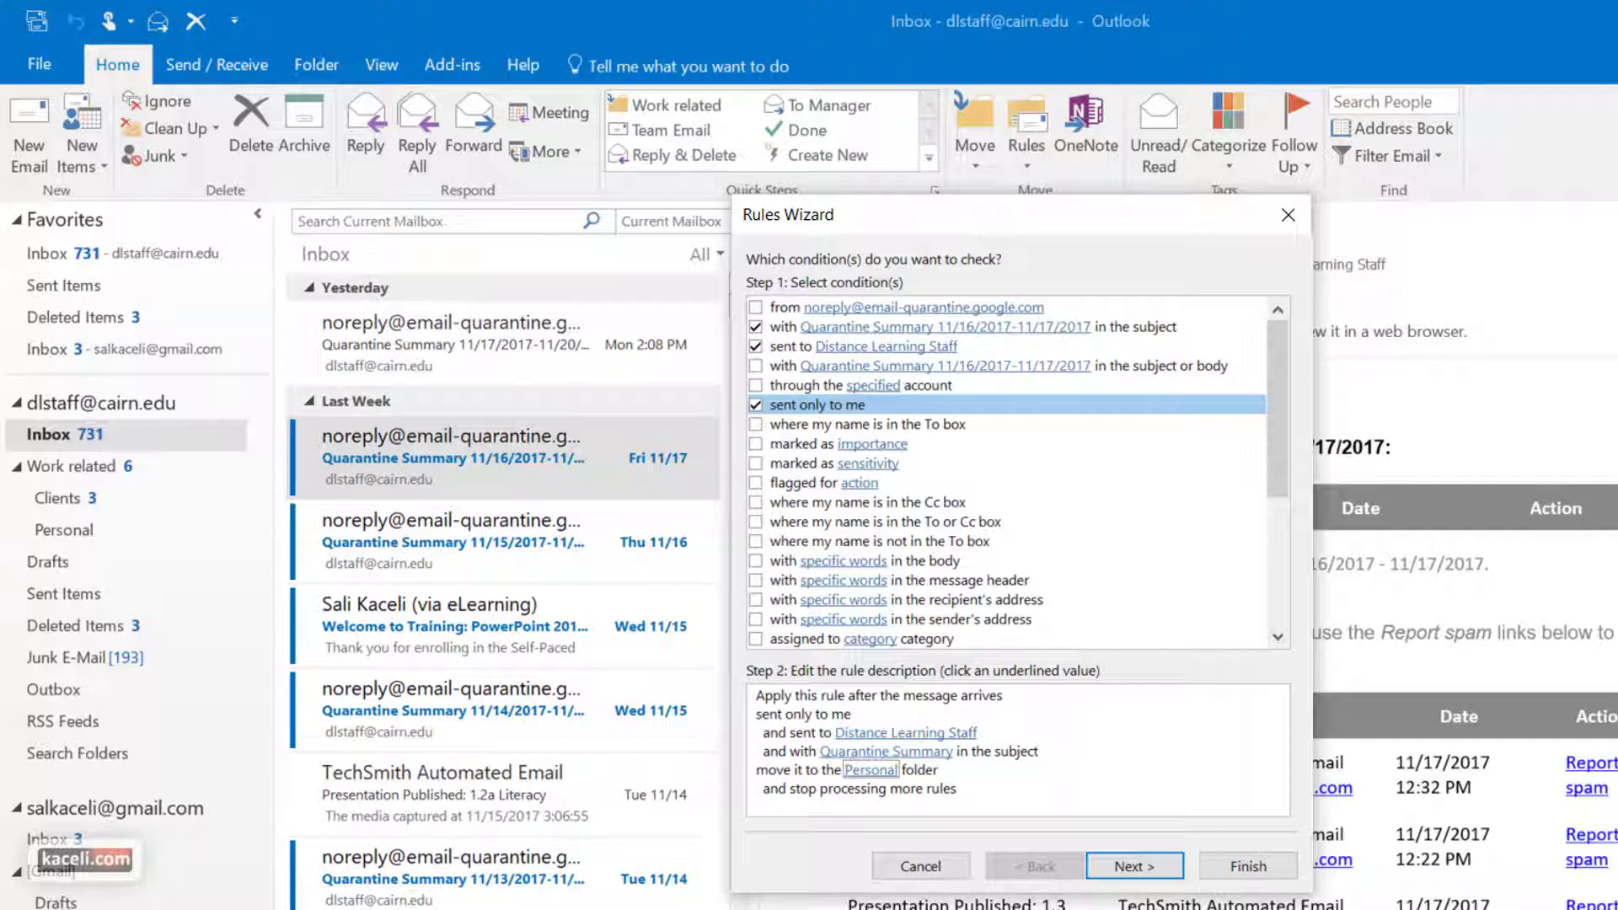
left_click(1131, 871)
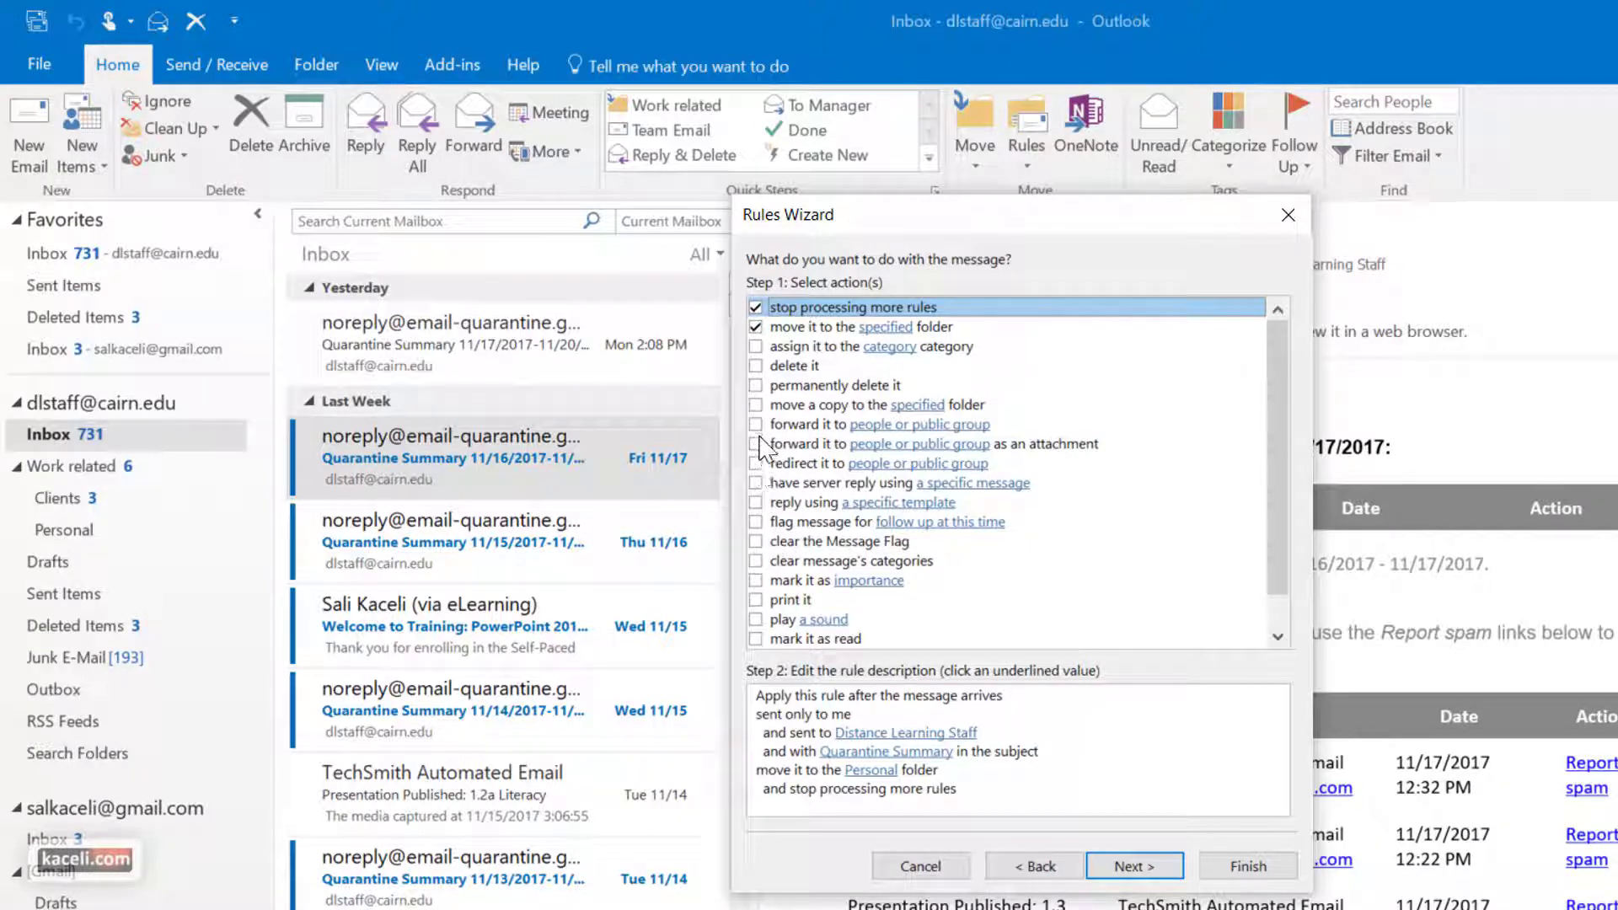
- Keep only move to Personal and stop processing as actions, with no exceptions
left_click(755, 365)
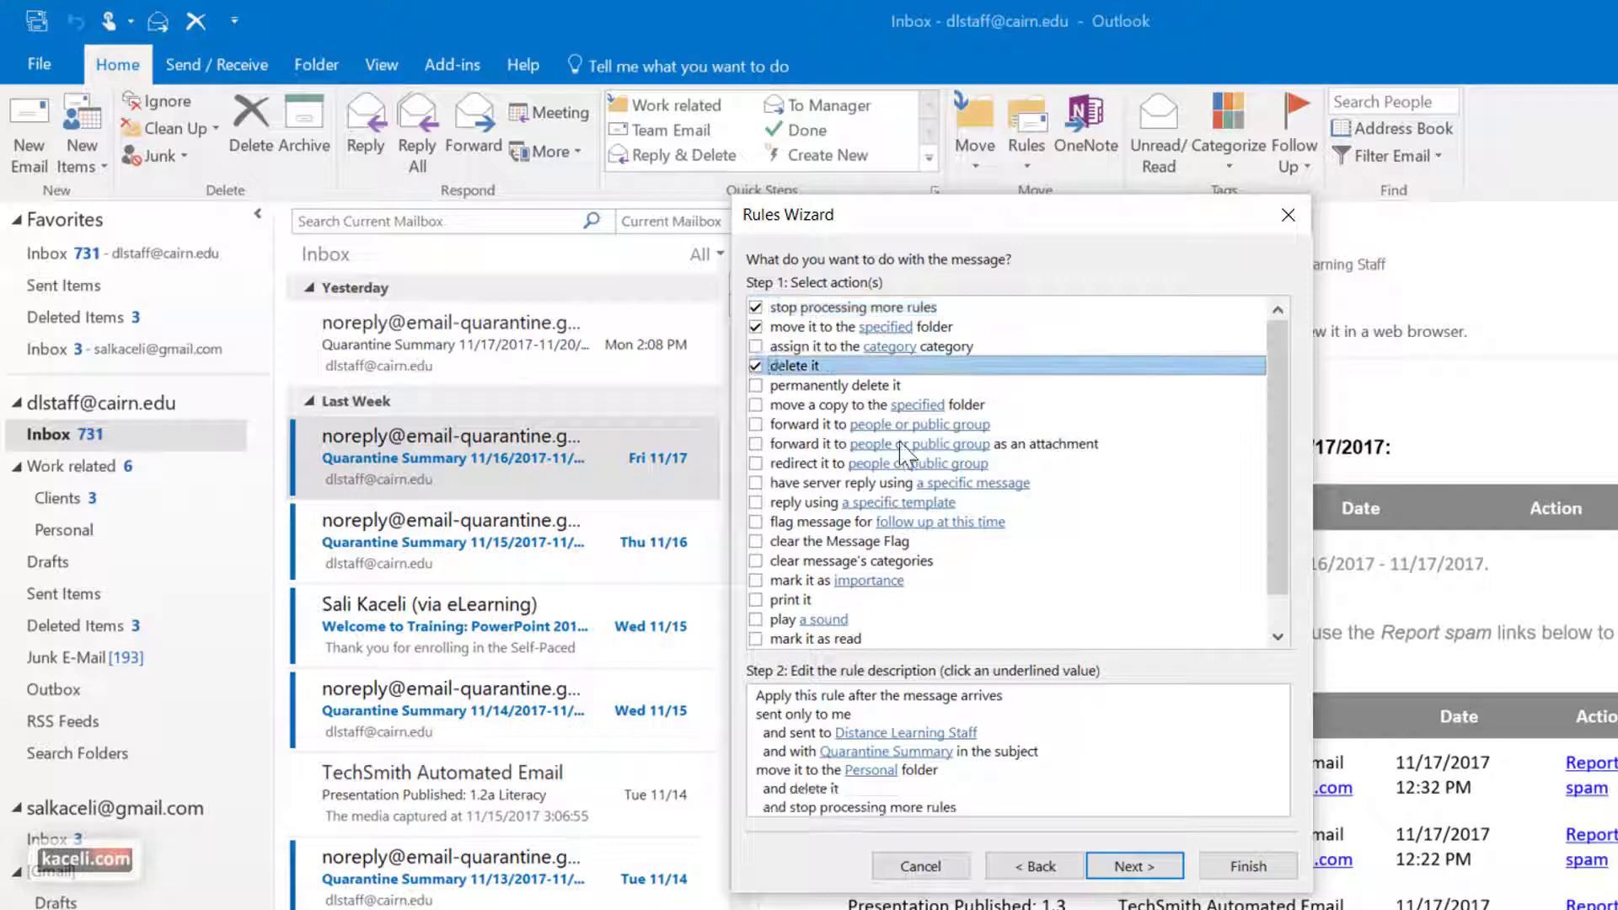
key("space")
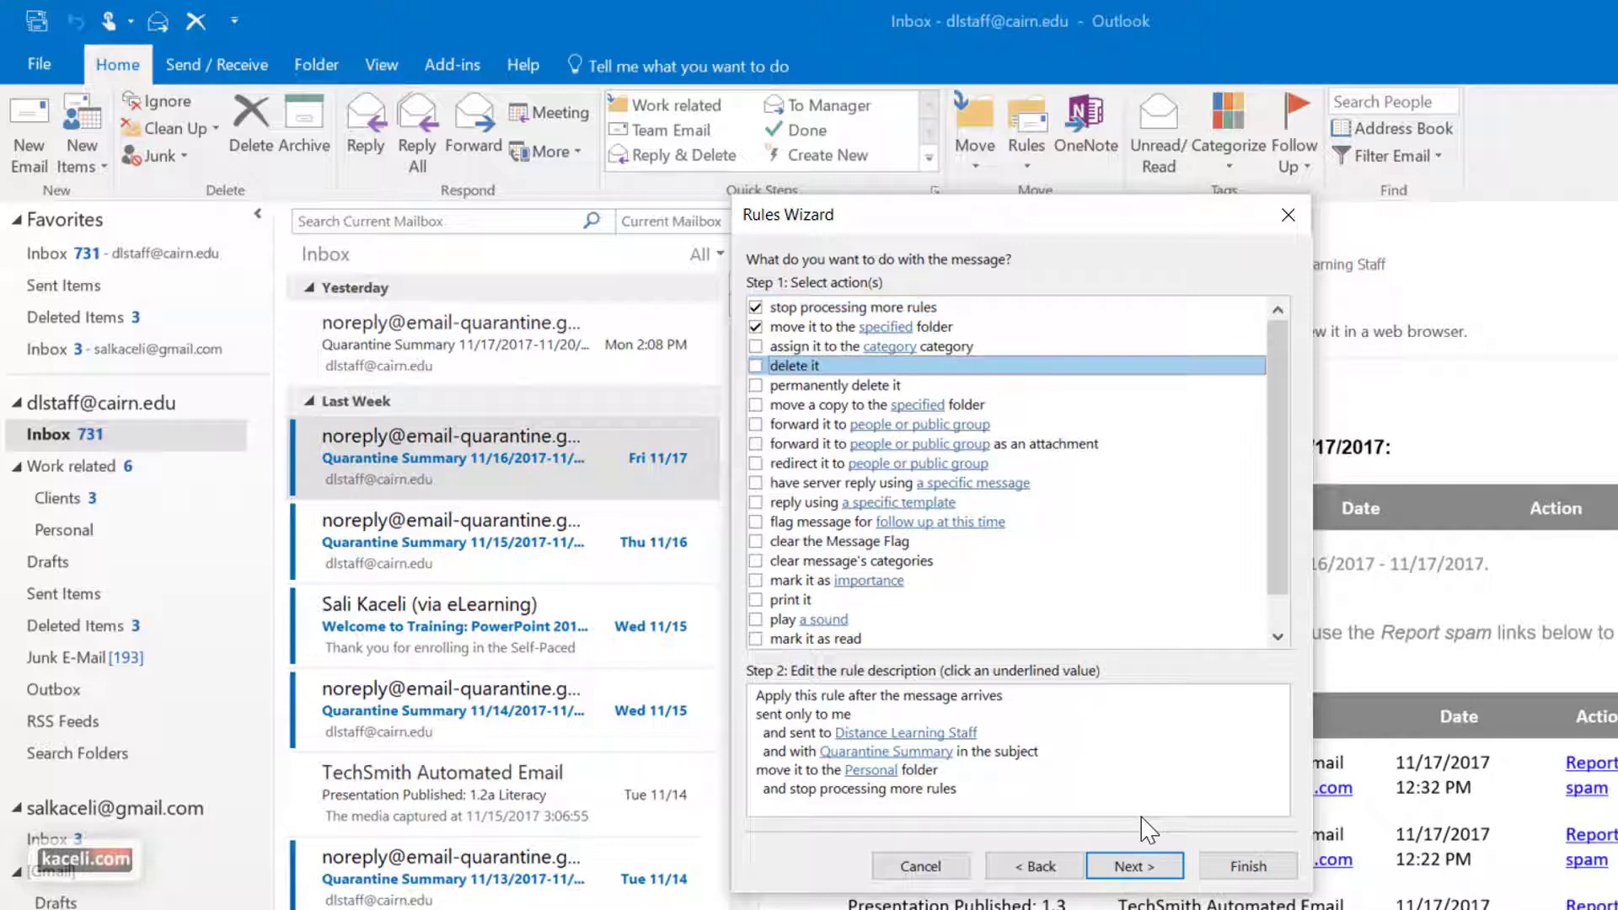
left_click(1131, 866)
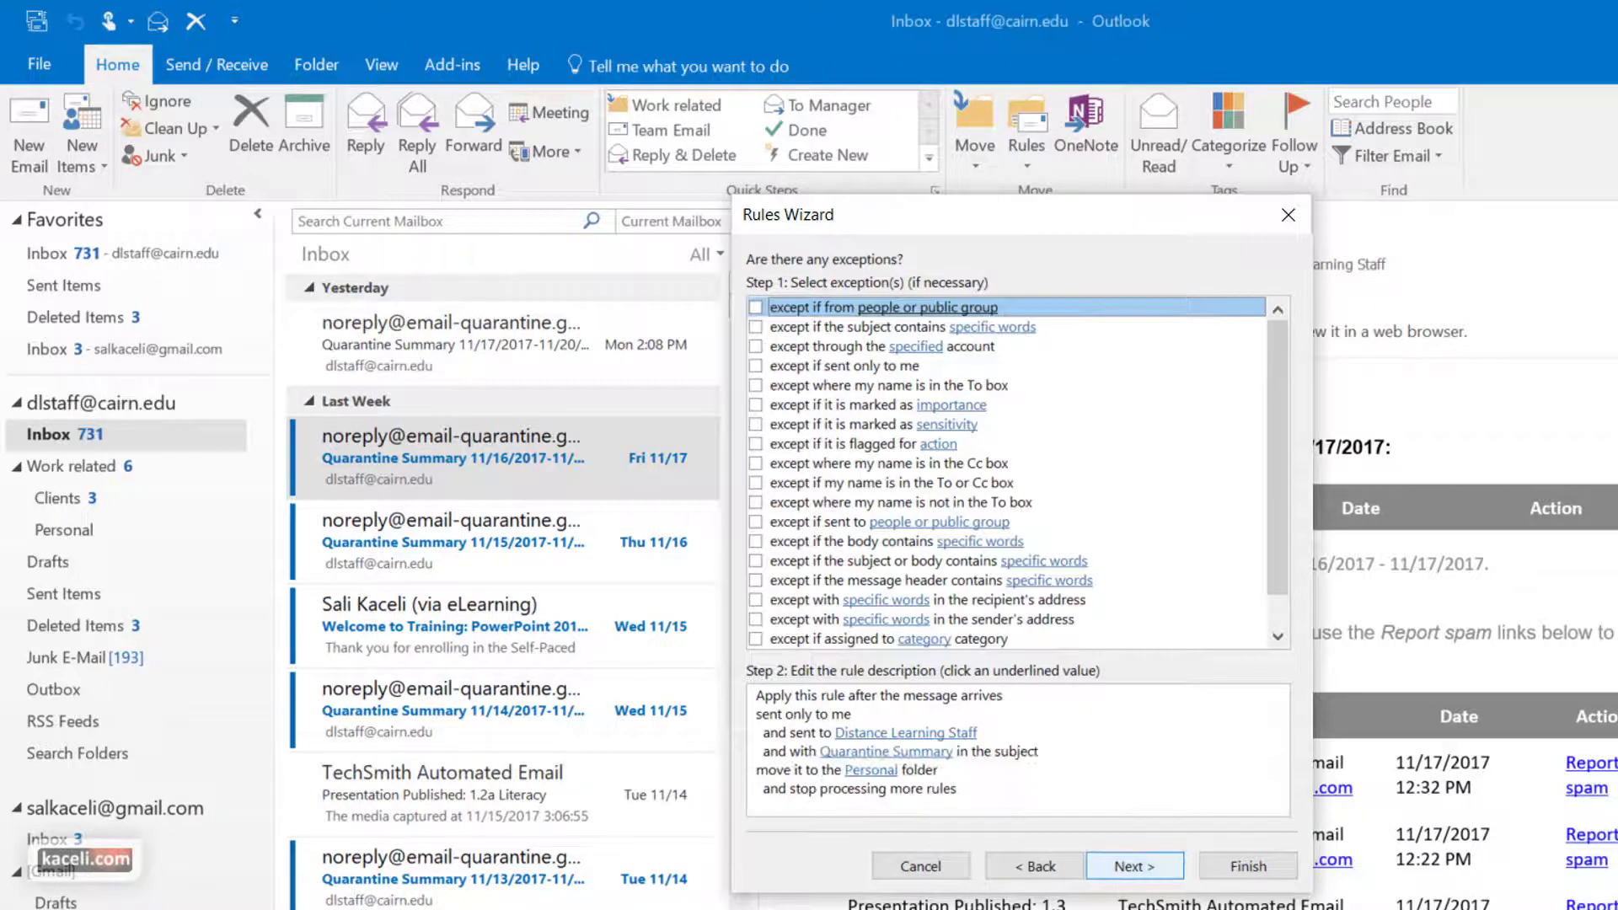
left_click(945, 702)
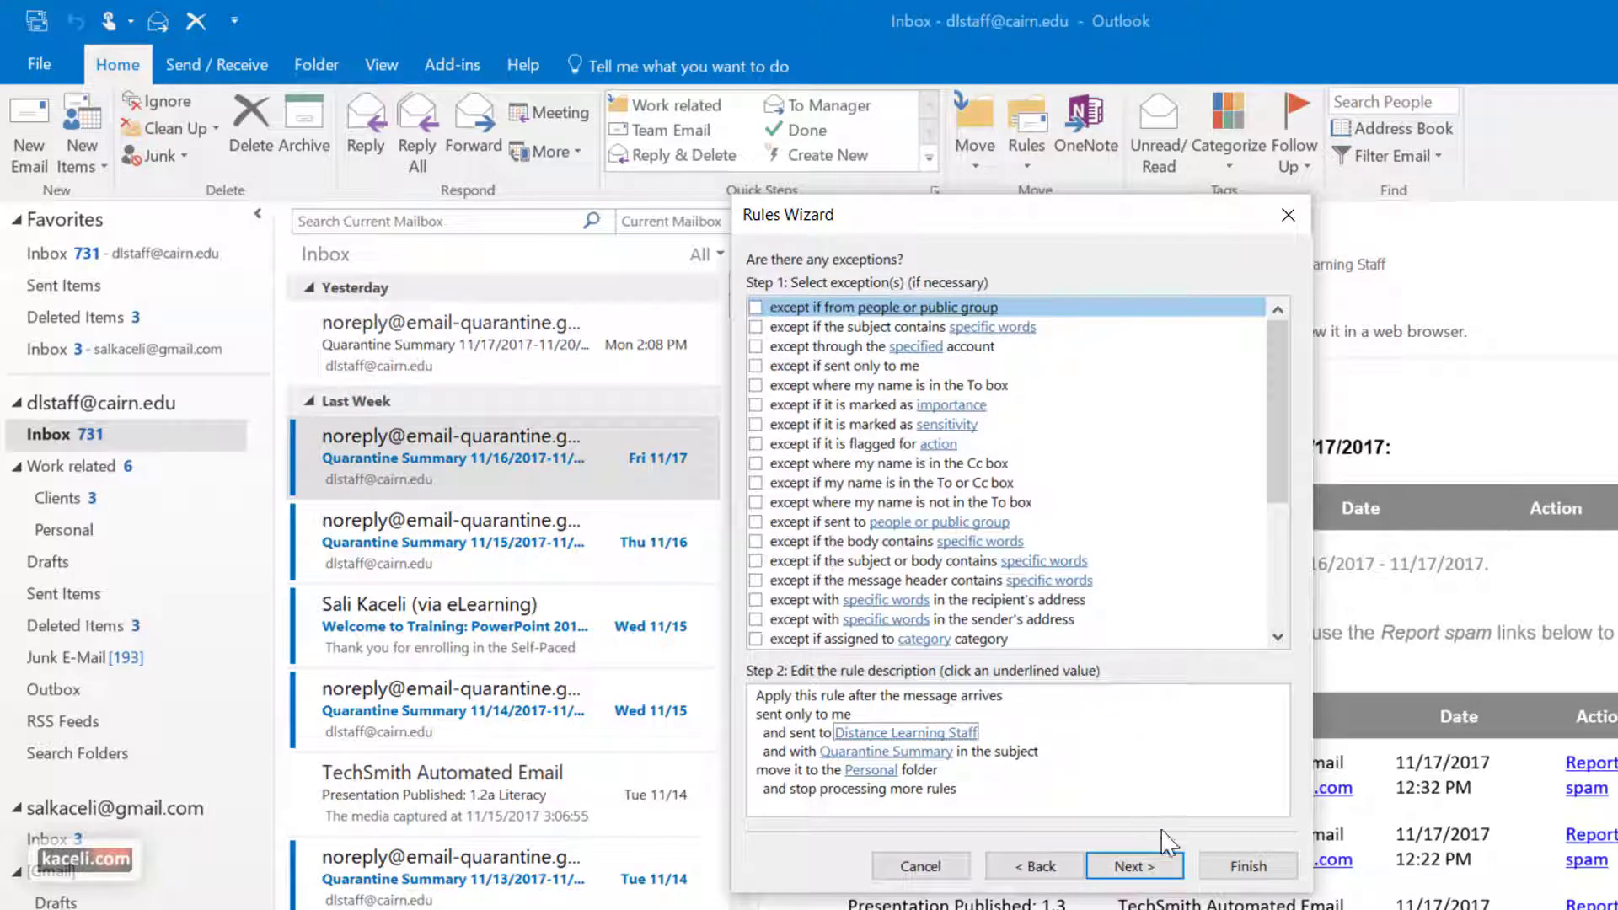
left_click(1133, 866)
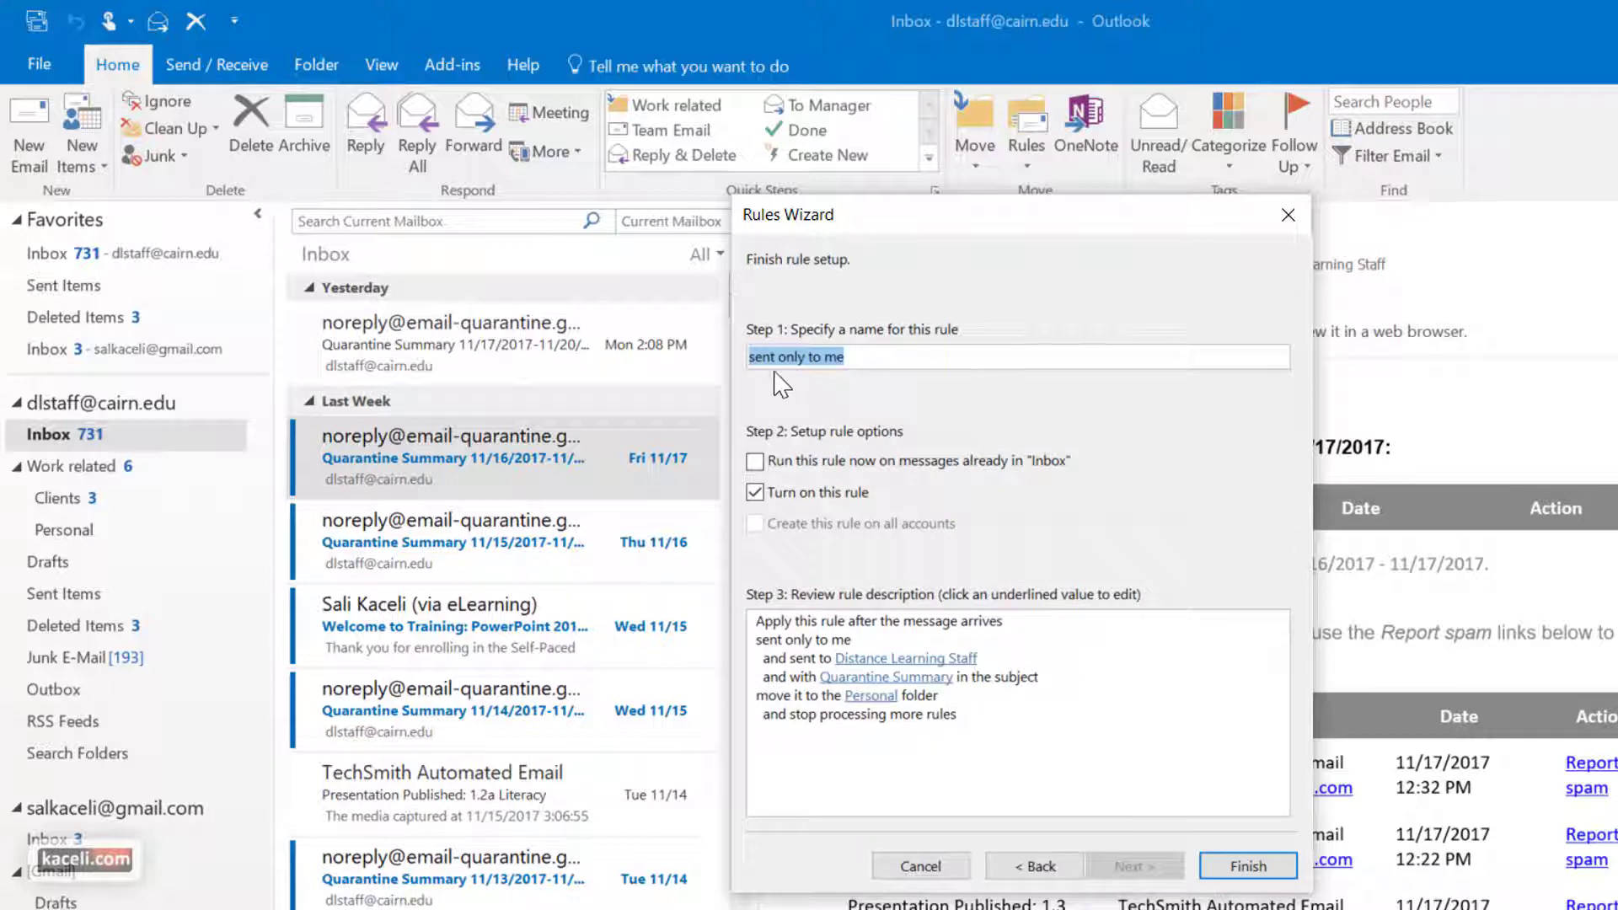
- Finish the 'sent only to me' rule, running it on messages already in the Inbox
left_click(755, 462)
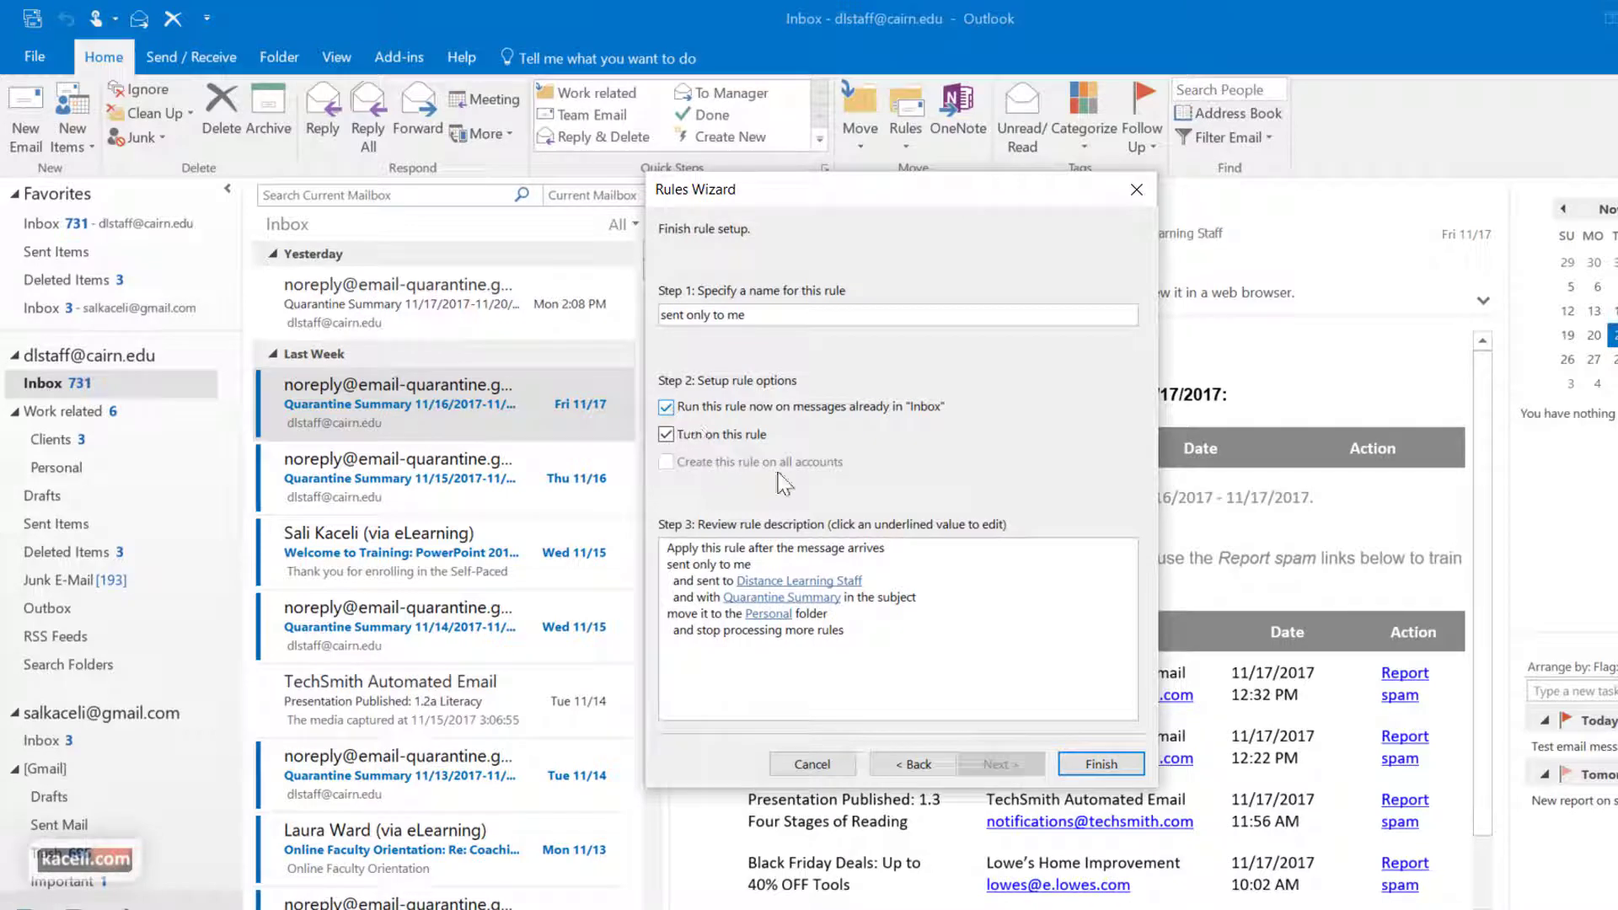
left_click(1094, 761)
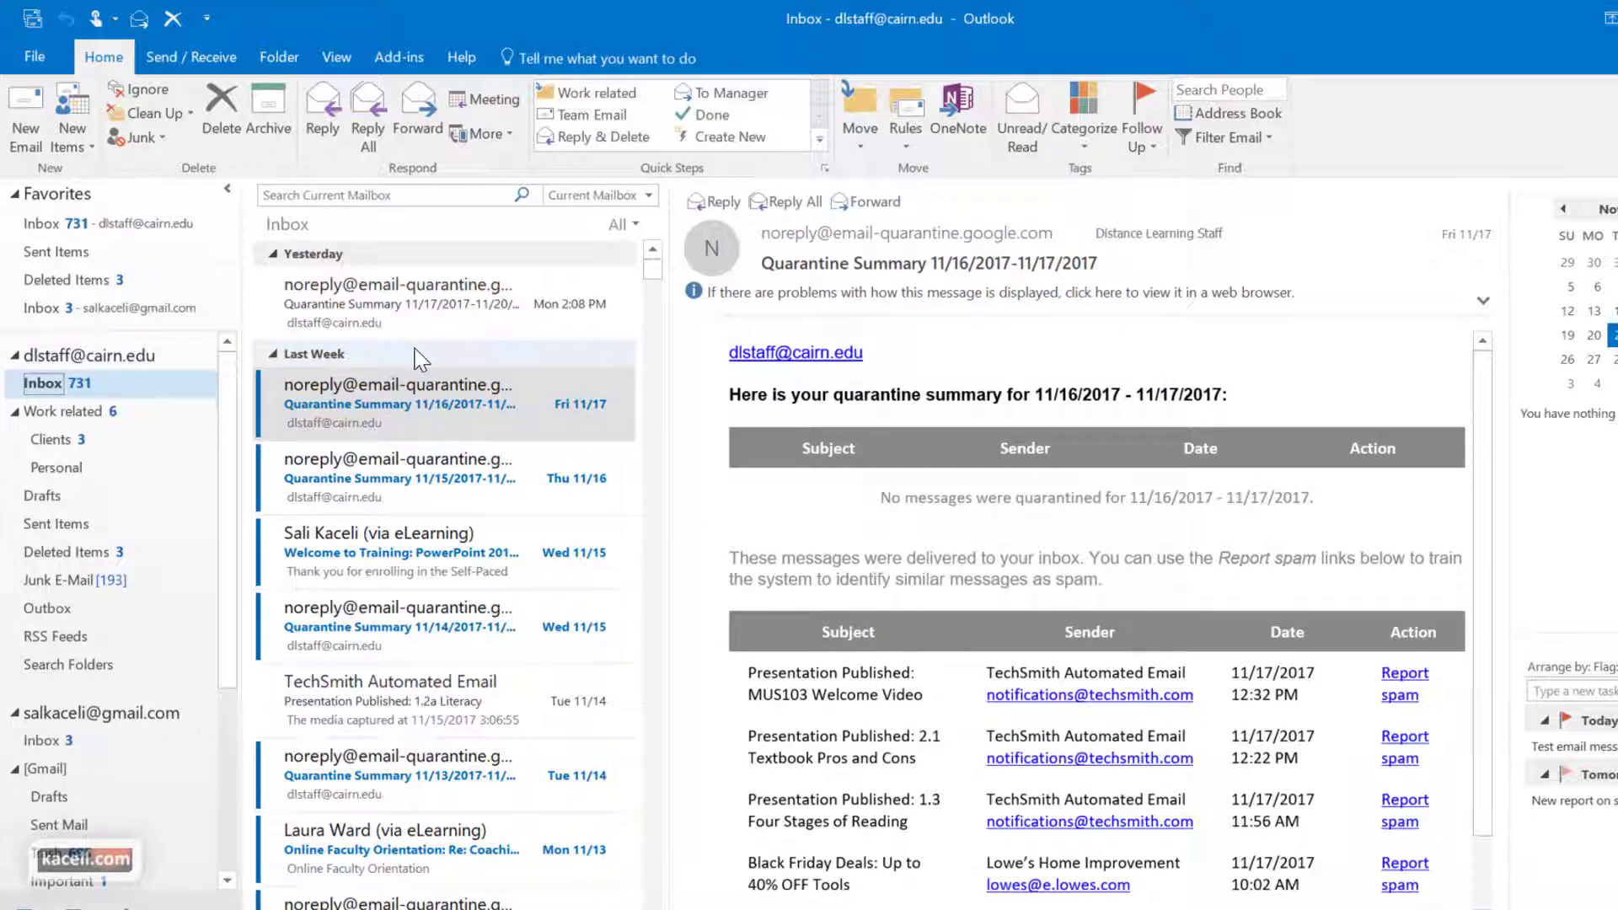
- Open Manage Rules & Alerts and select the 'sent only to me' rule beside Lowe's Home Improvement
left_click(904, 143)
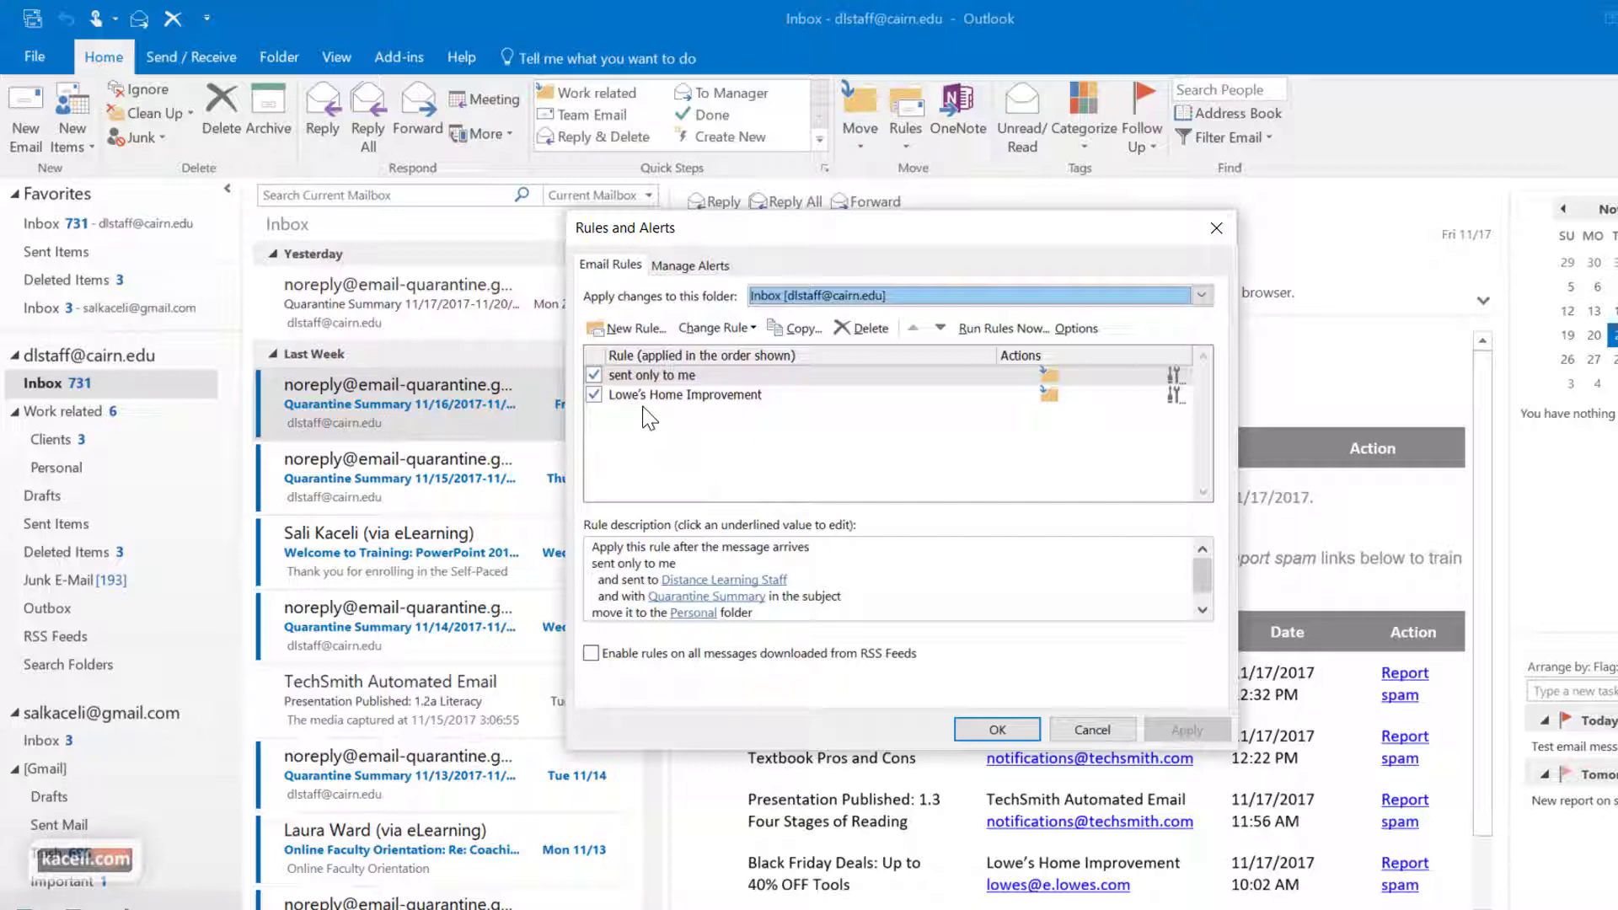
key("Tab")
key("shift+Tab")
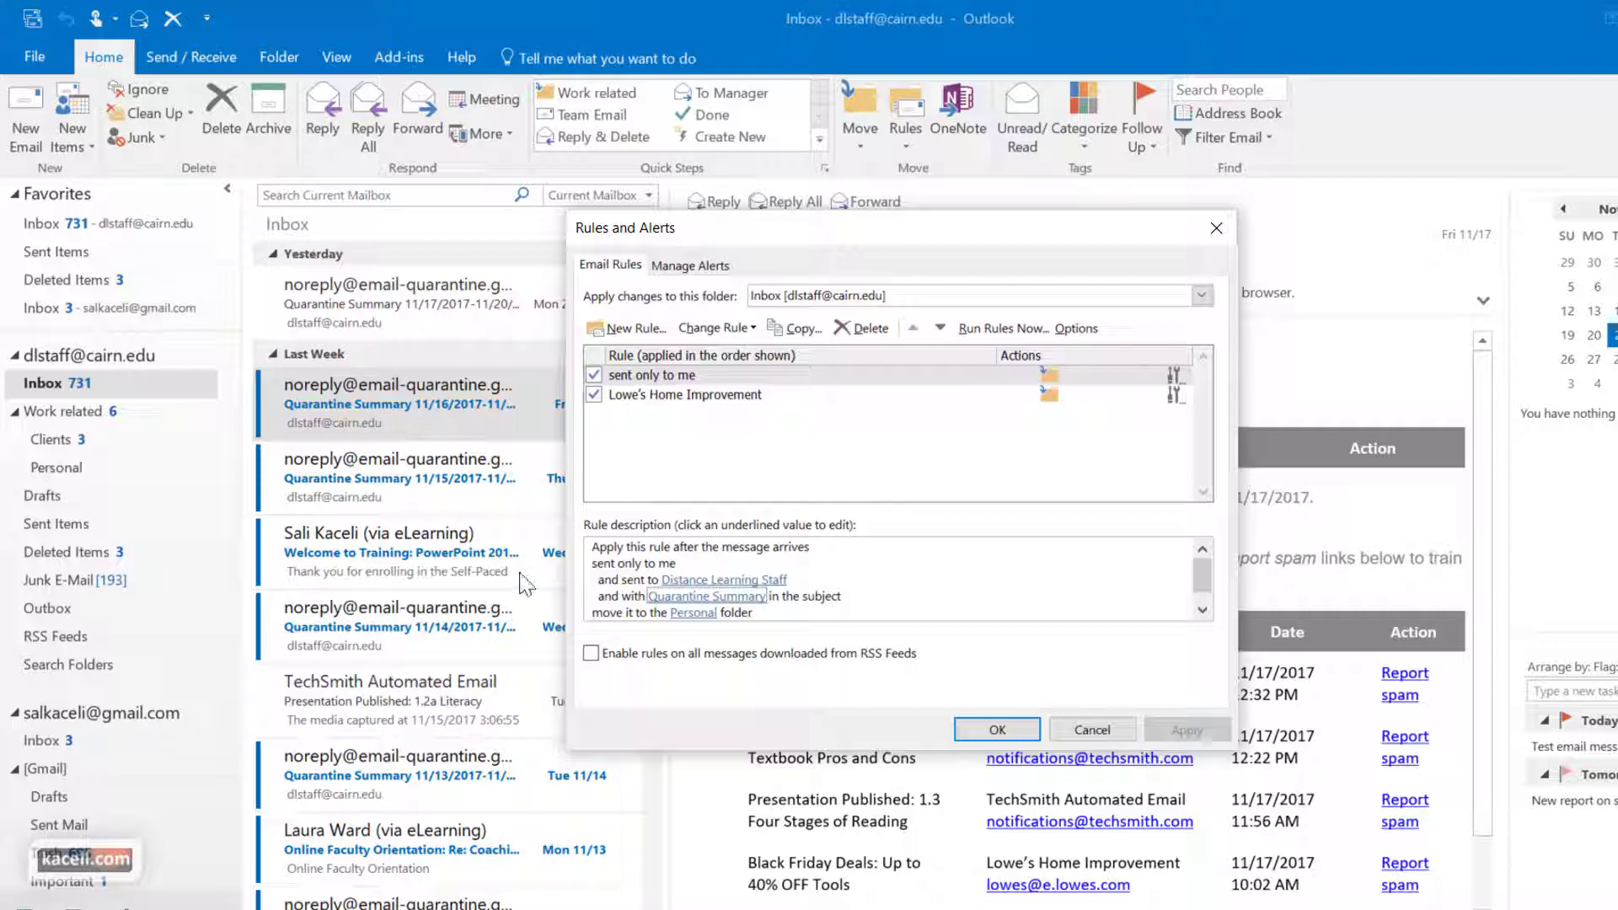
left_click(762, 463)
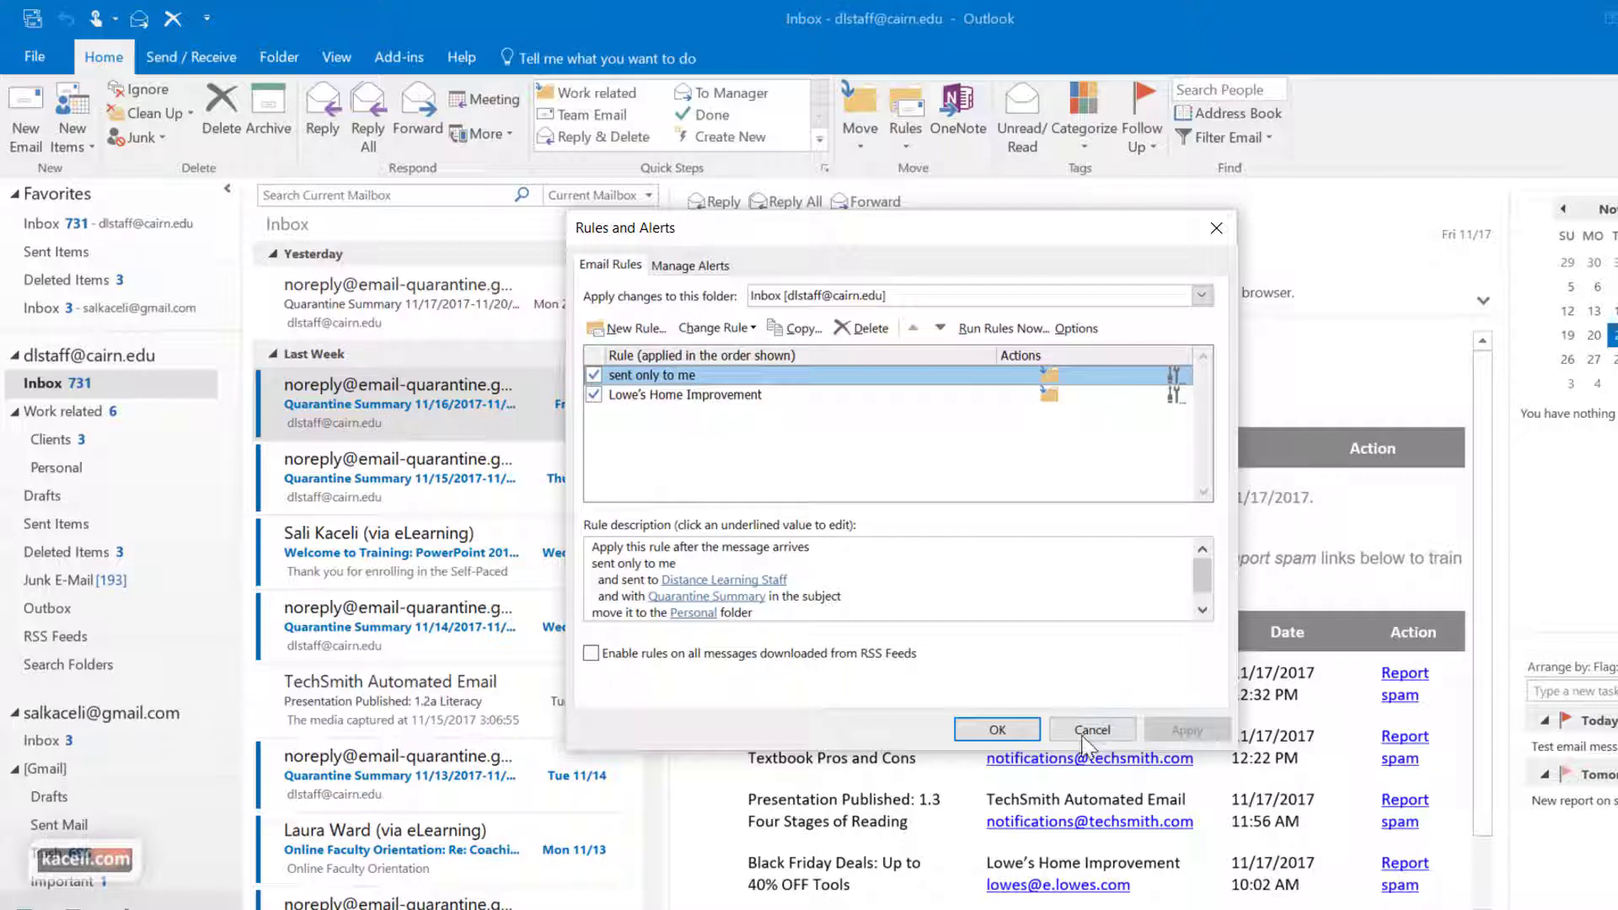